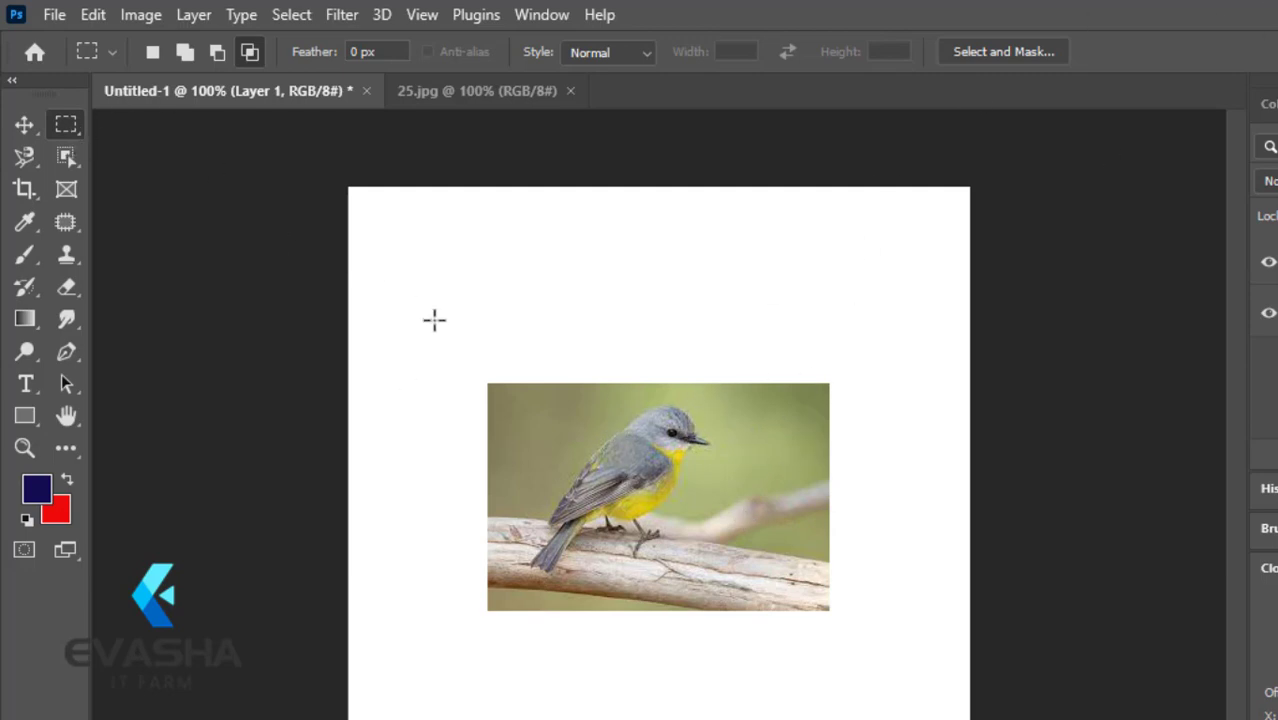
Enclose the bird photo in a rectangular selection, enlarge it to about 172%, and deselect it.
drag(479, 359, 855, 634)
click(24, 124)
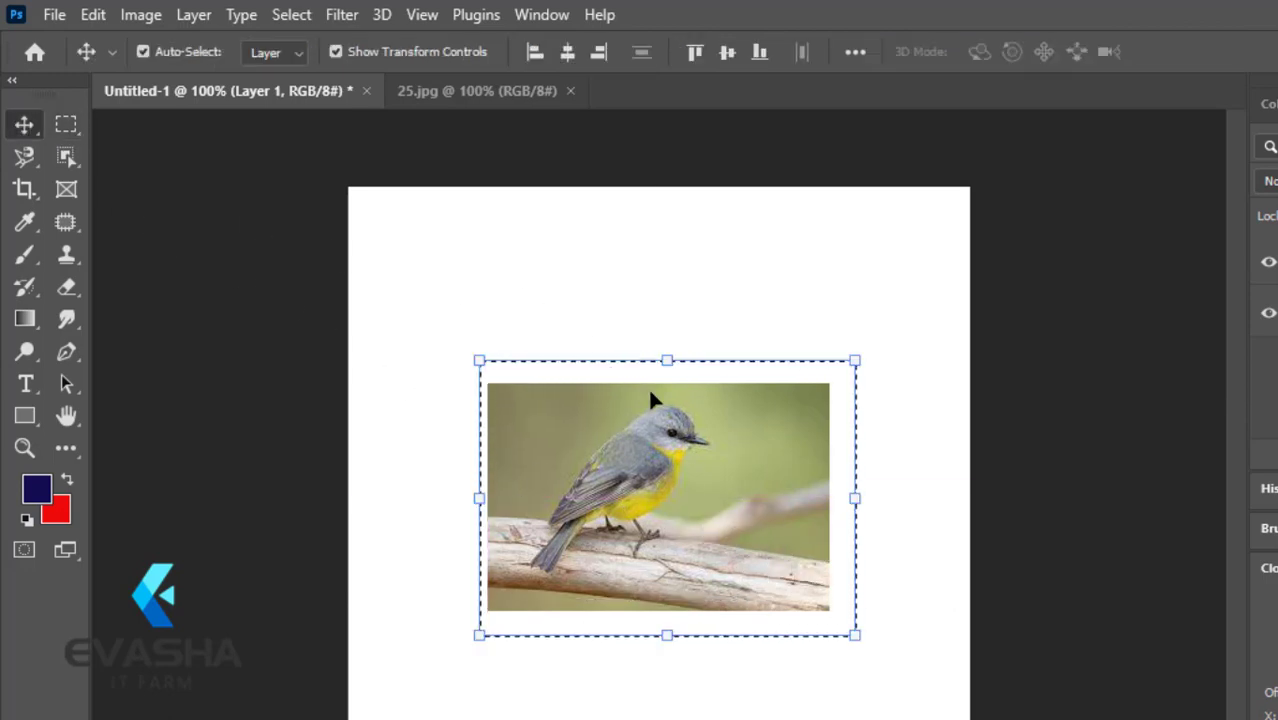
drag(667, 360, 685, 234)
drag(668, 645, 673, 705)
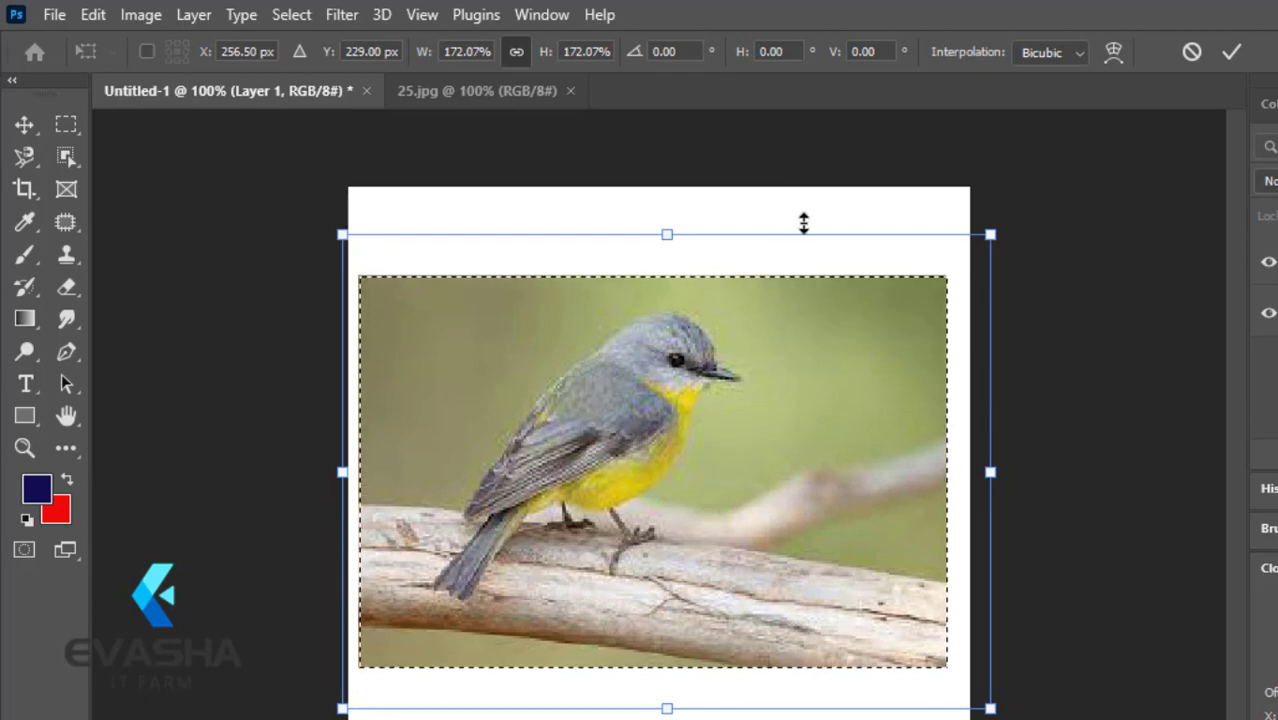
click(63, 125)
click(490, 702)
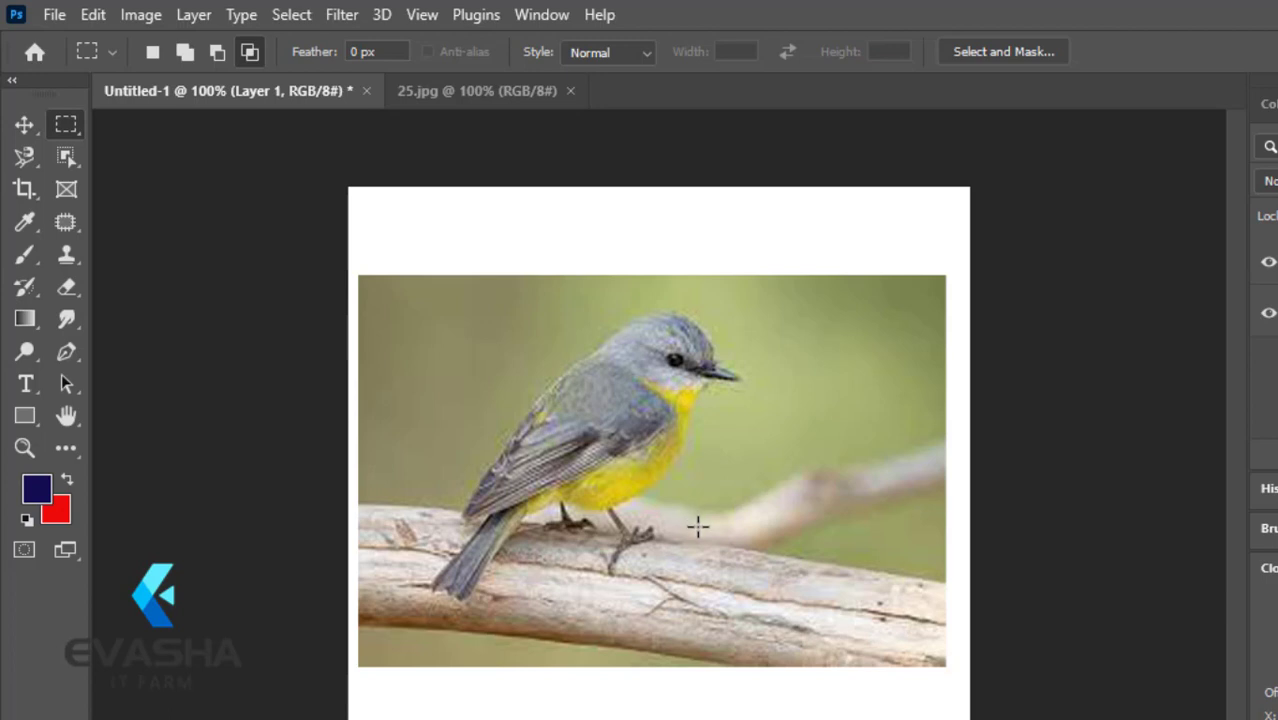
Activate the Clone Stamp tool and keep its sampling set to All Layers.
click(72, 259)
right_click(73, 256)
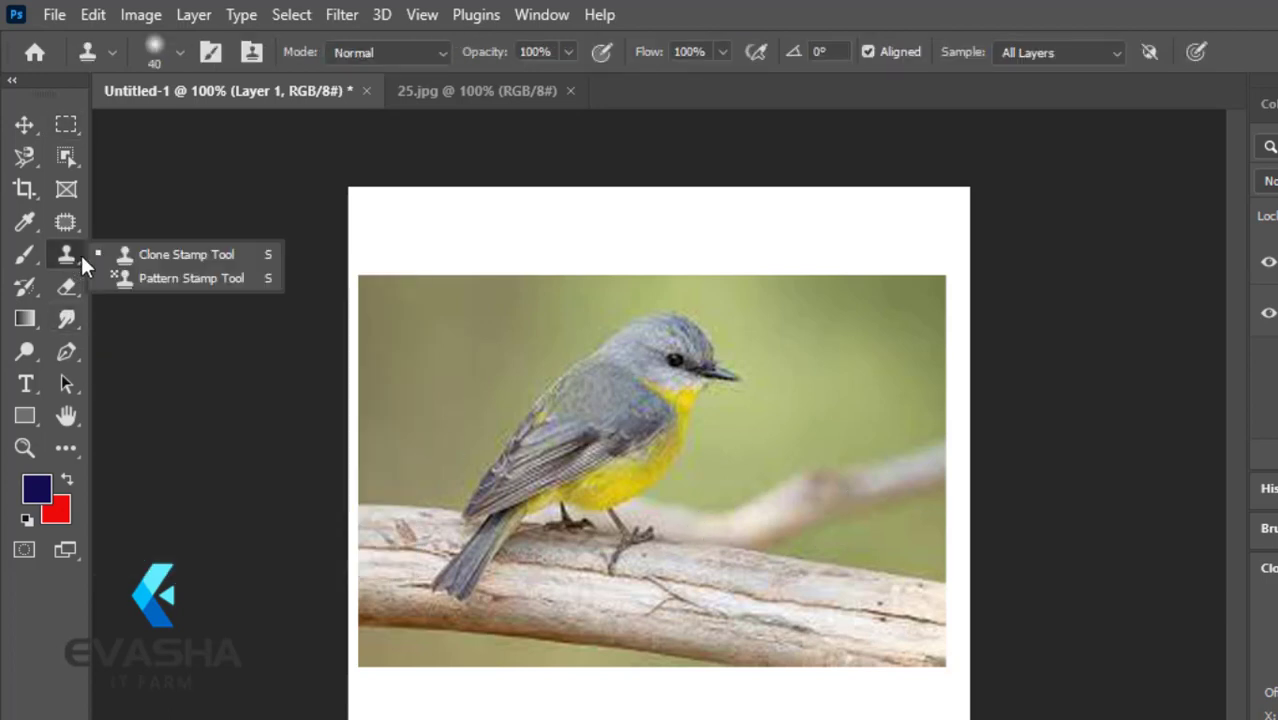
click(156, 254)
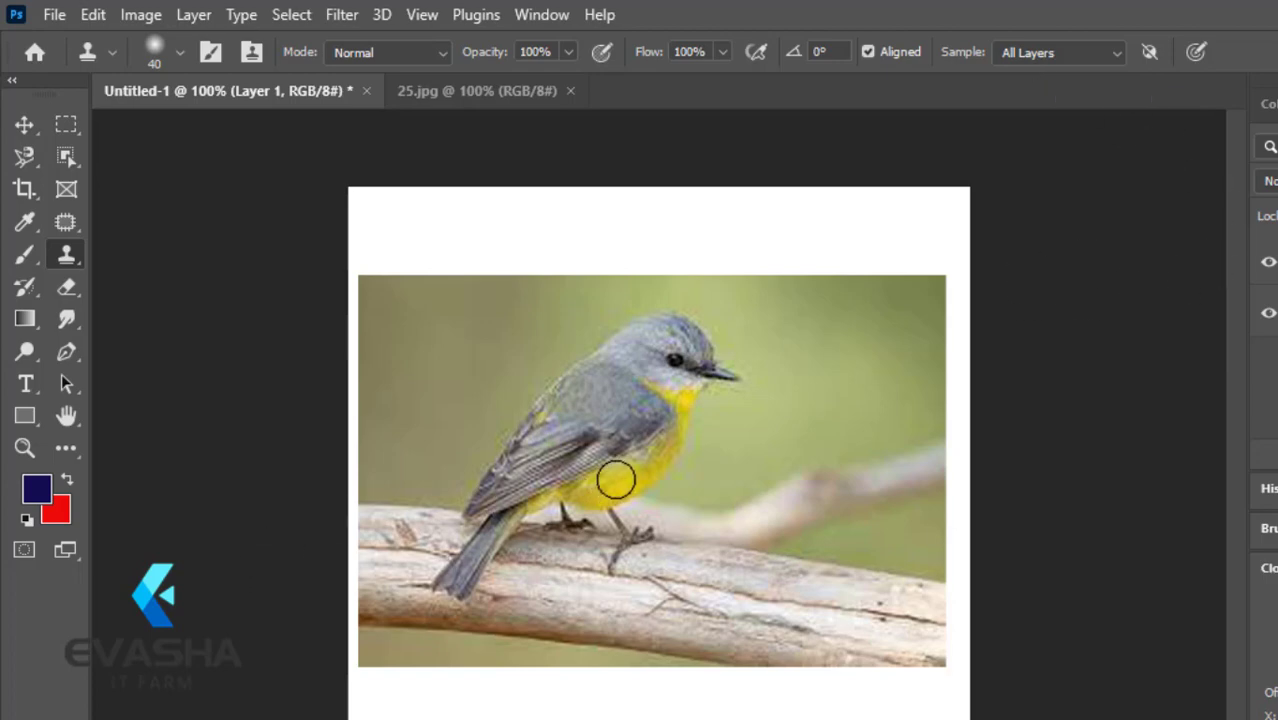
click(1117, 58)
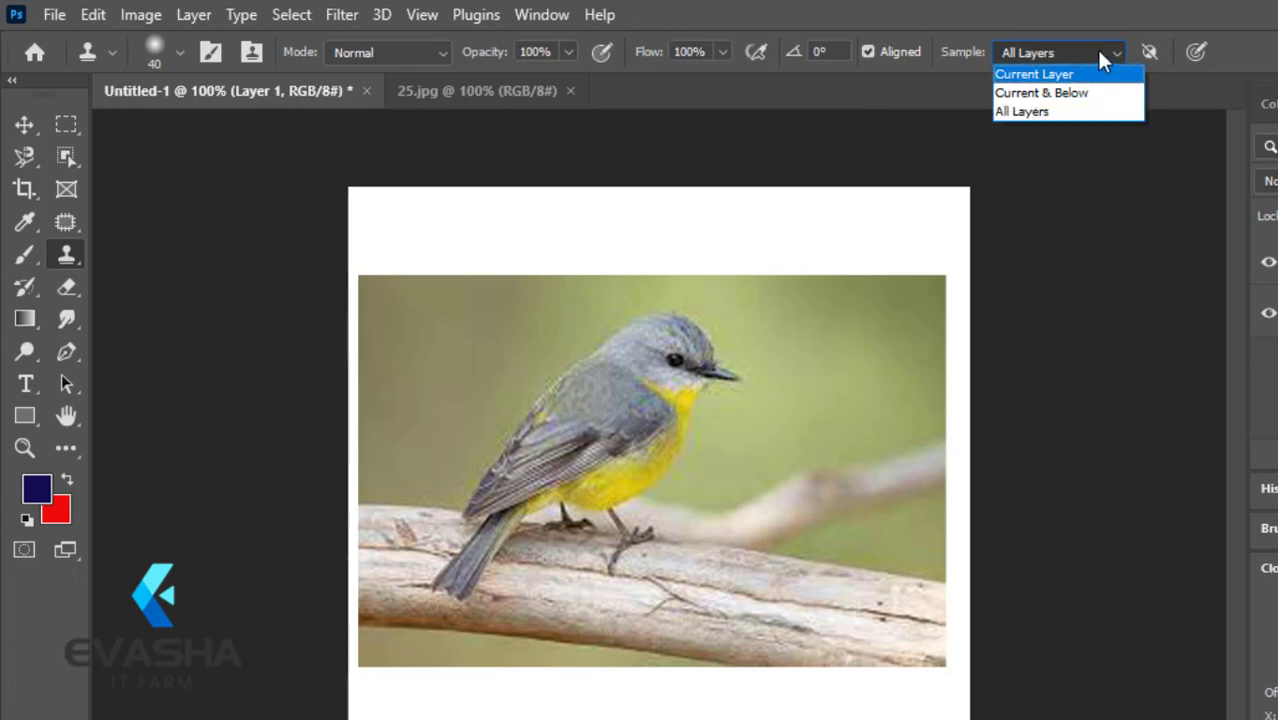
click(1096, 47)
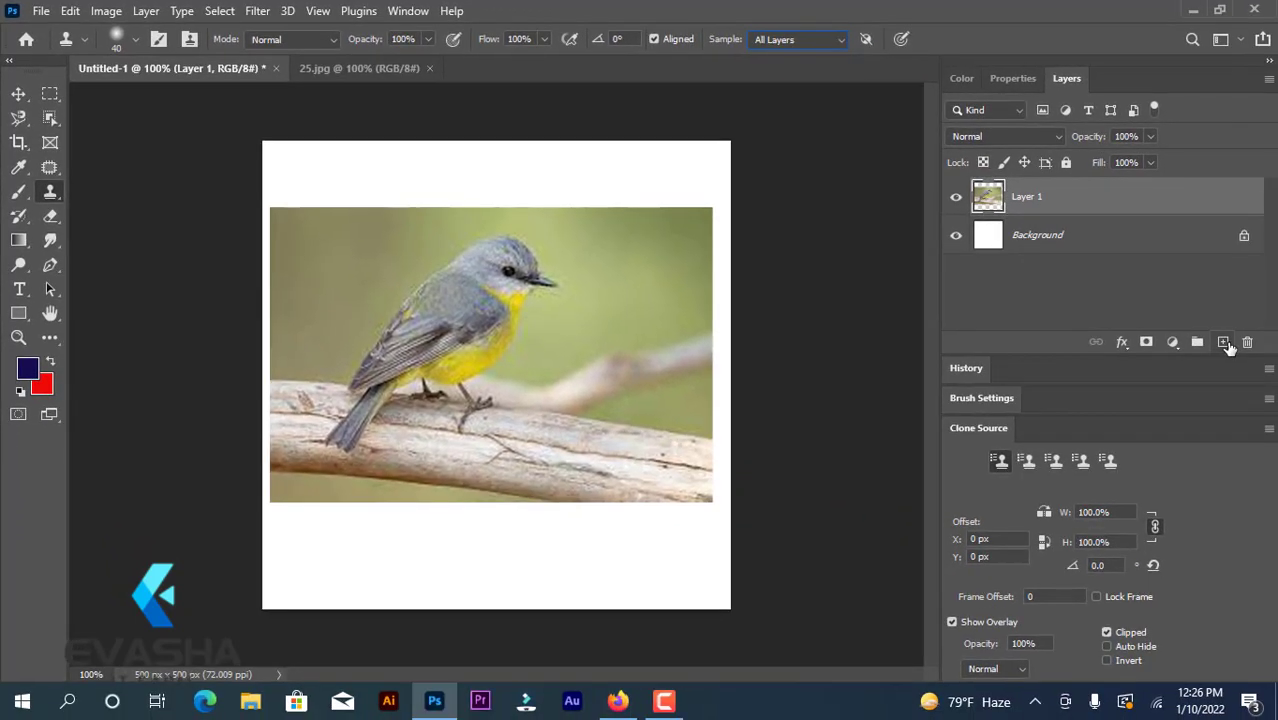
Add a new layer above the bird photo and try the Clone Stamp on it without a source point.
click(1224, 343)
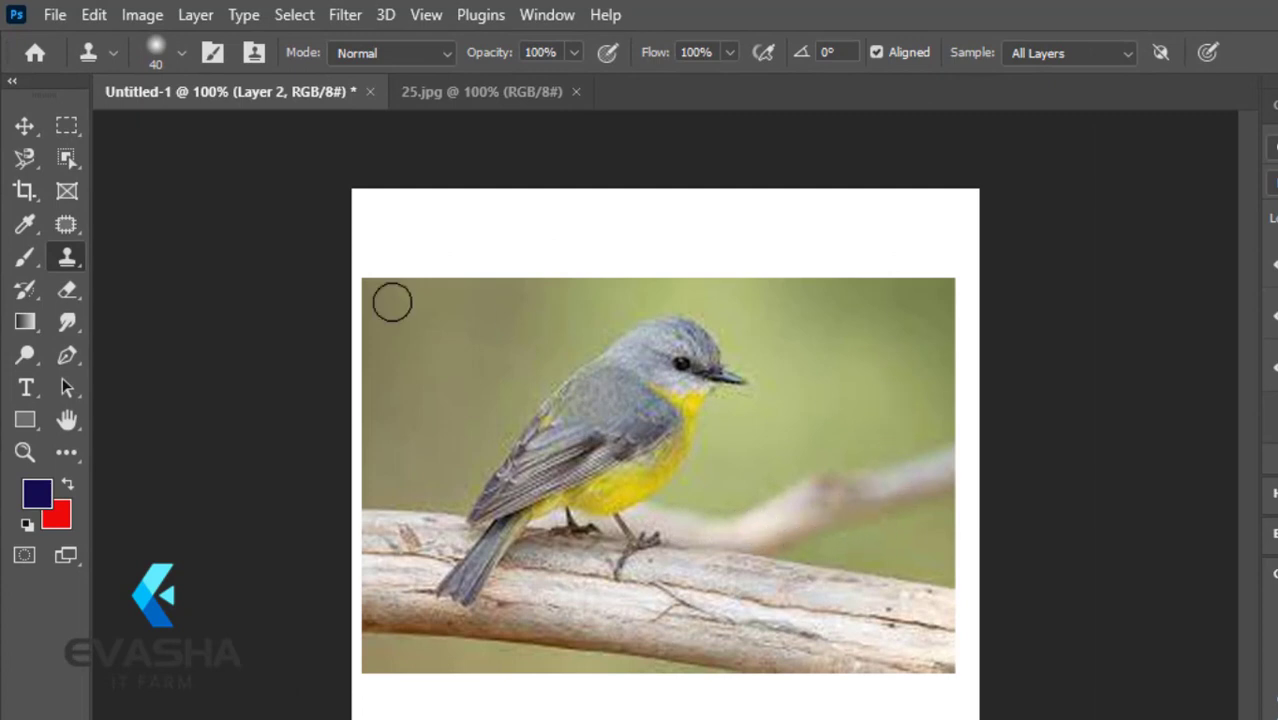
right_click(66, 258)
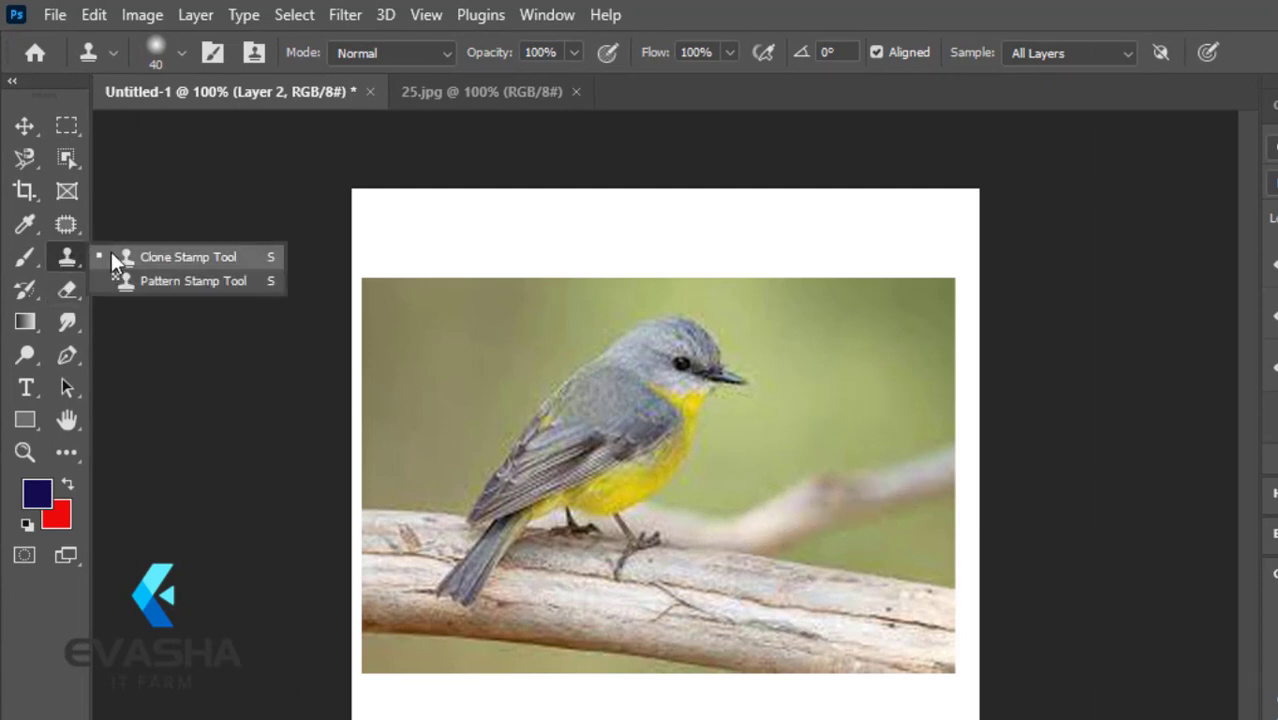
click(161, 258)
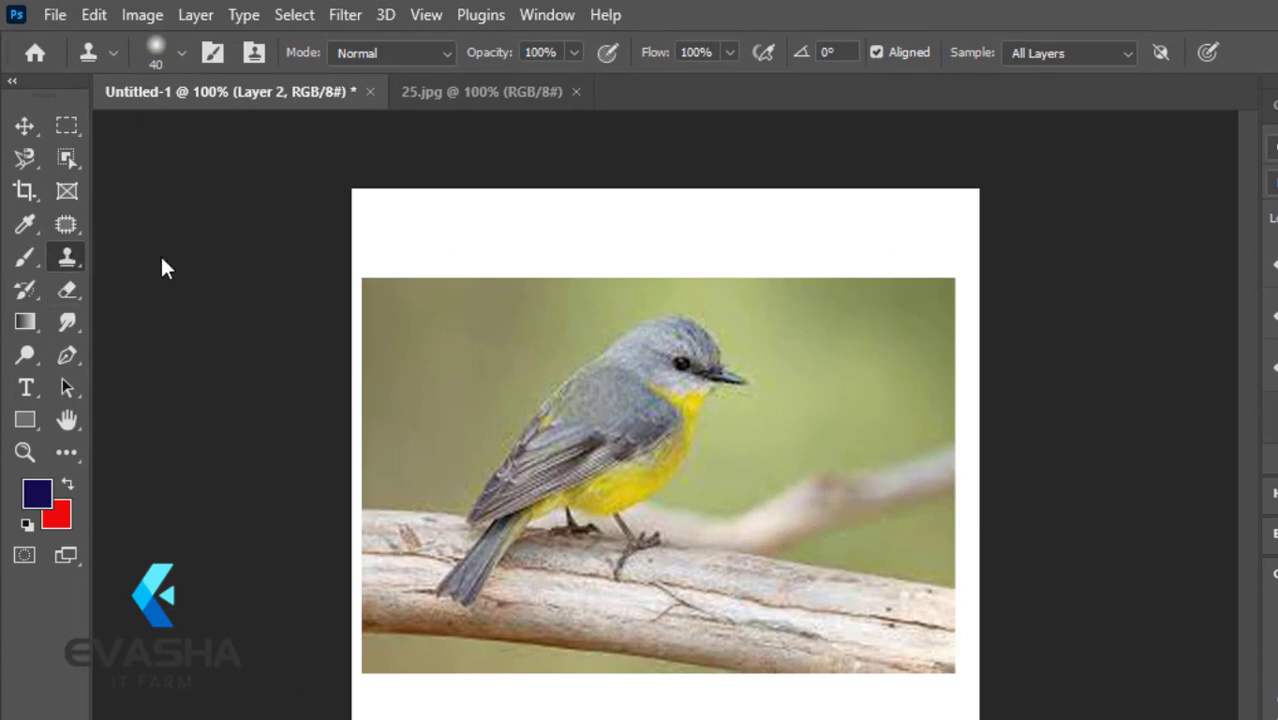
click(806, 345)
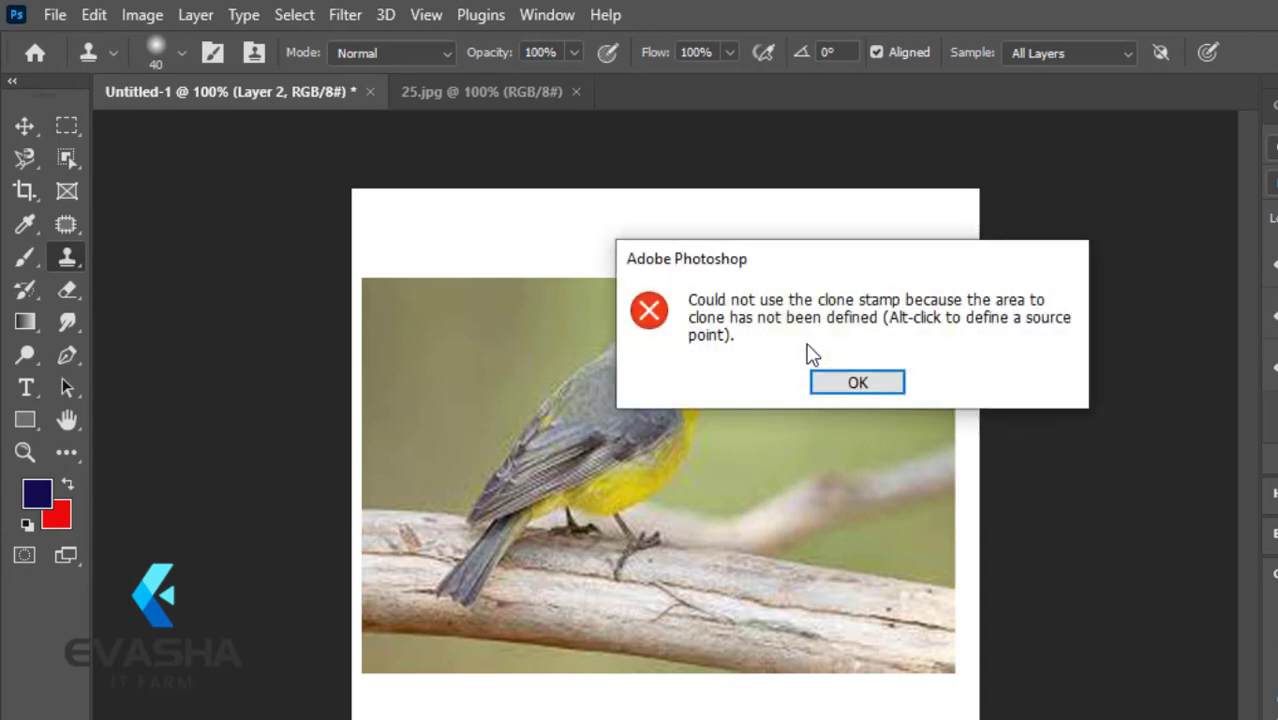
click(878, 382)
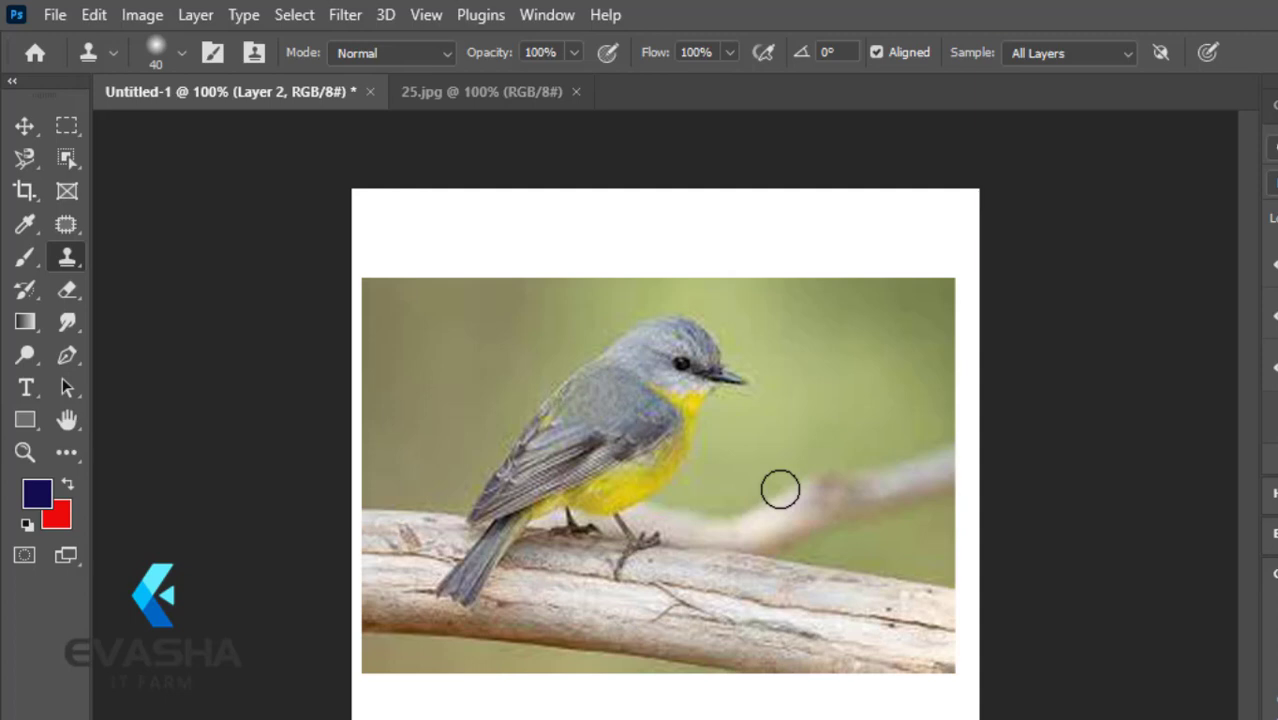
Sample the green background above the blurred branch and clone it over the branch's end near the bird's feet.
key(alt)
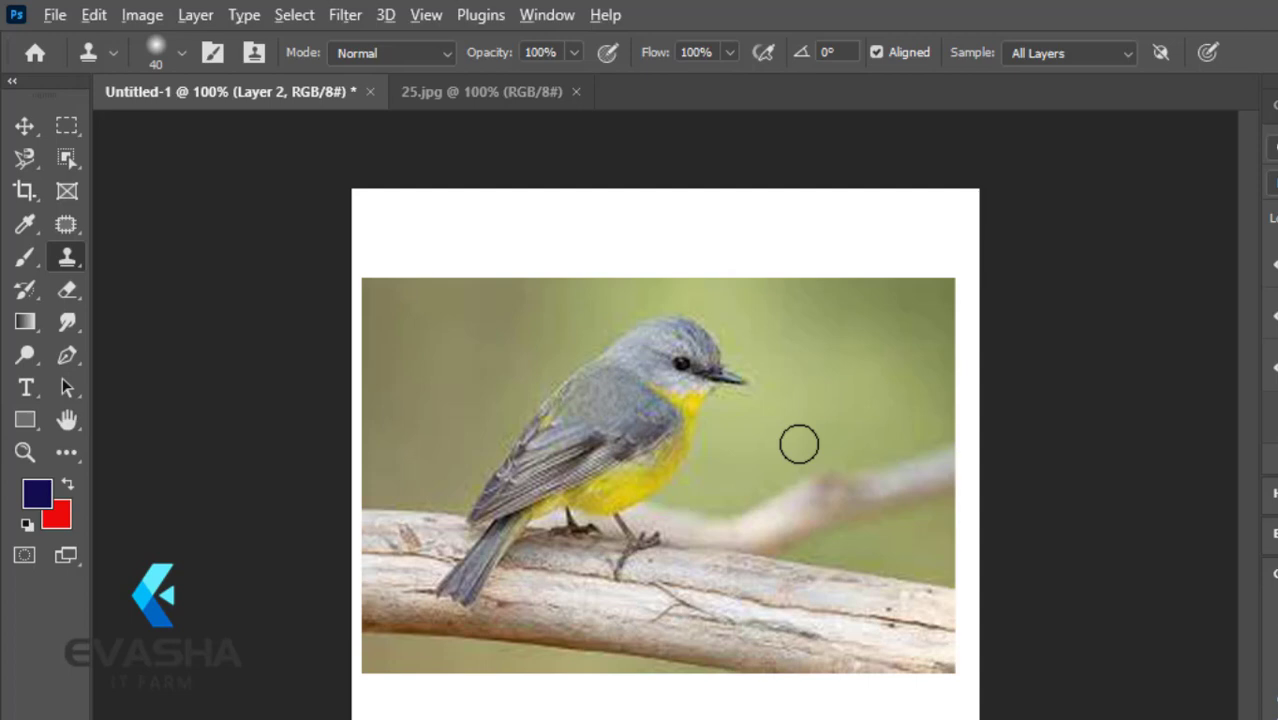
alt+click(799, 444)
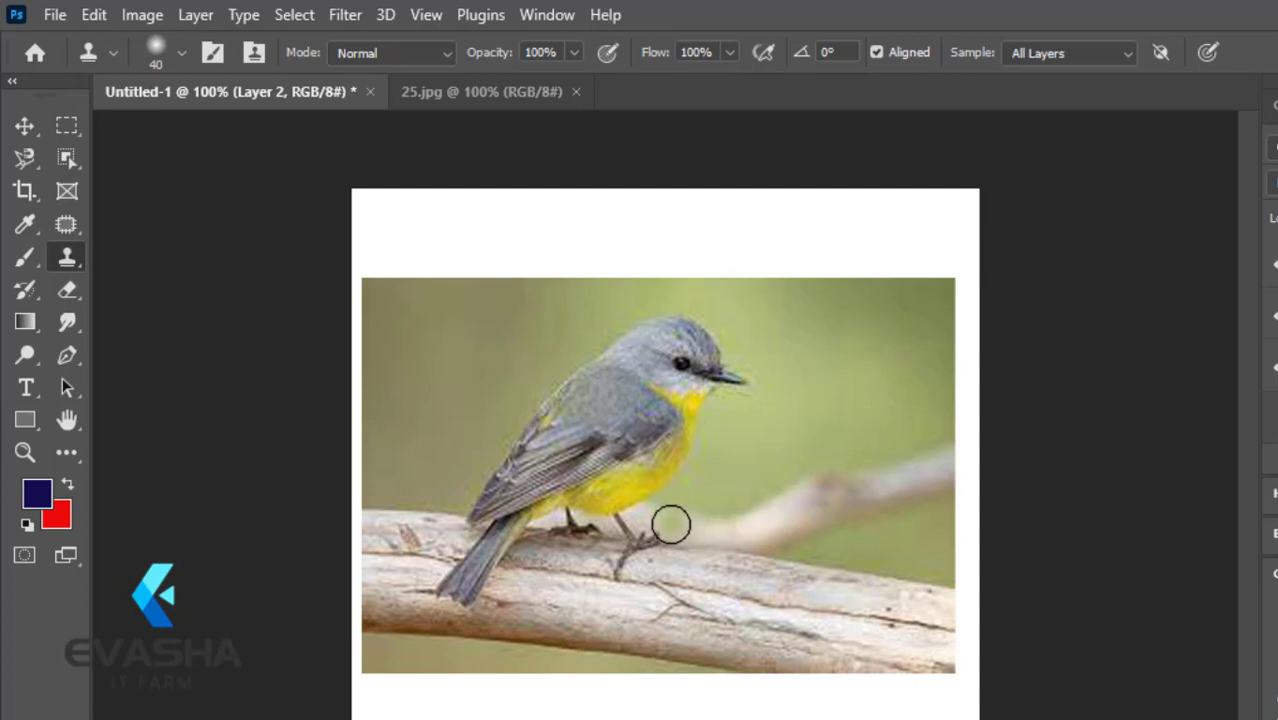
drag(755, 528, 705, 525)
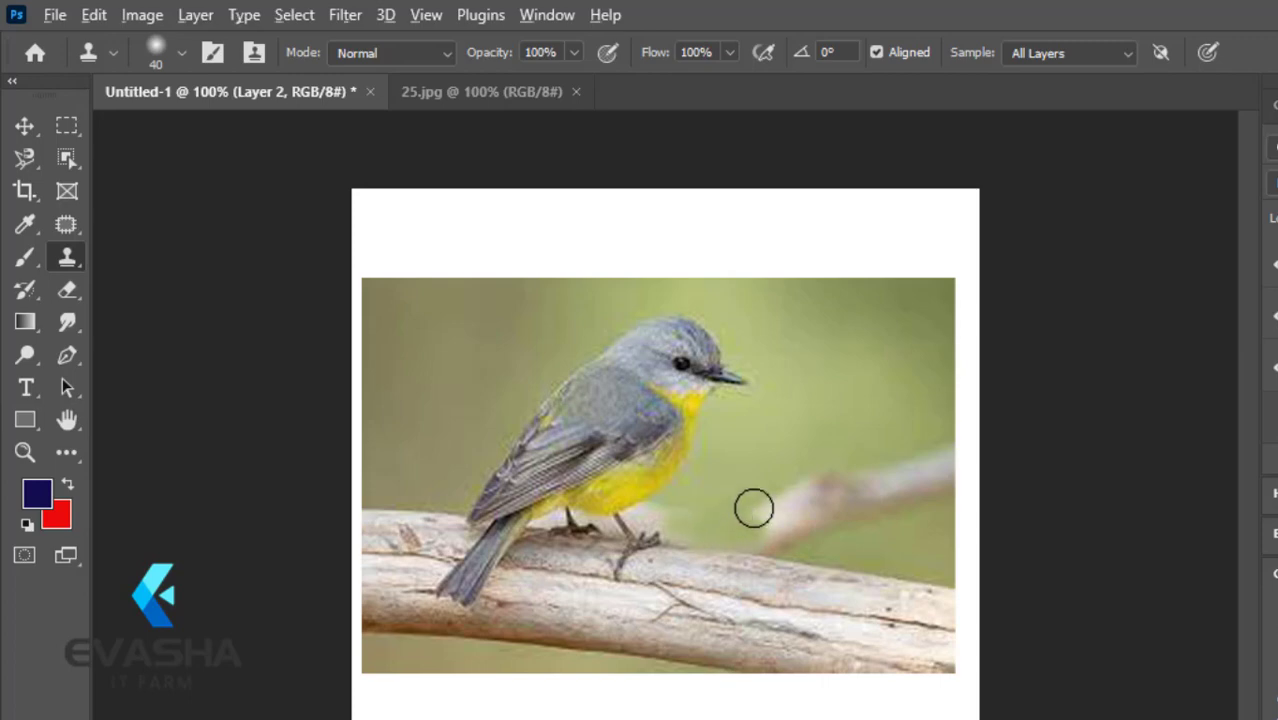
scroll(754, 508, up, 5)
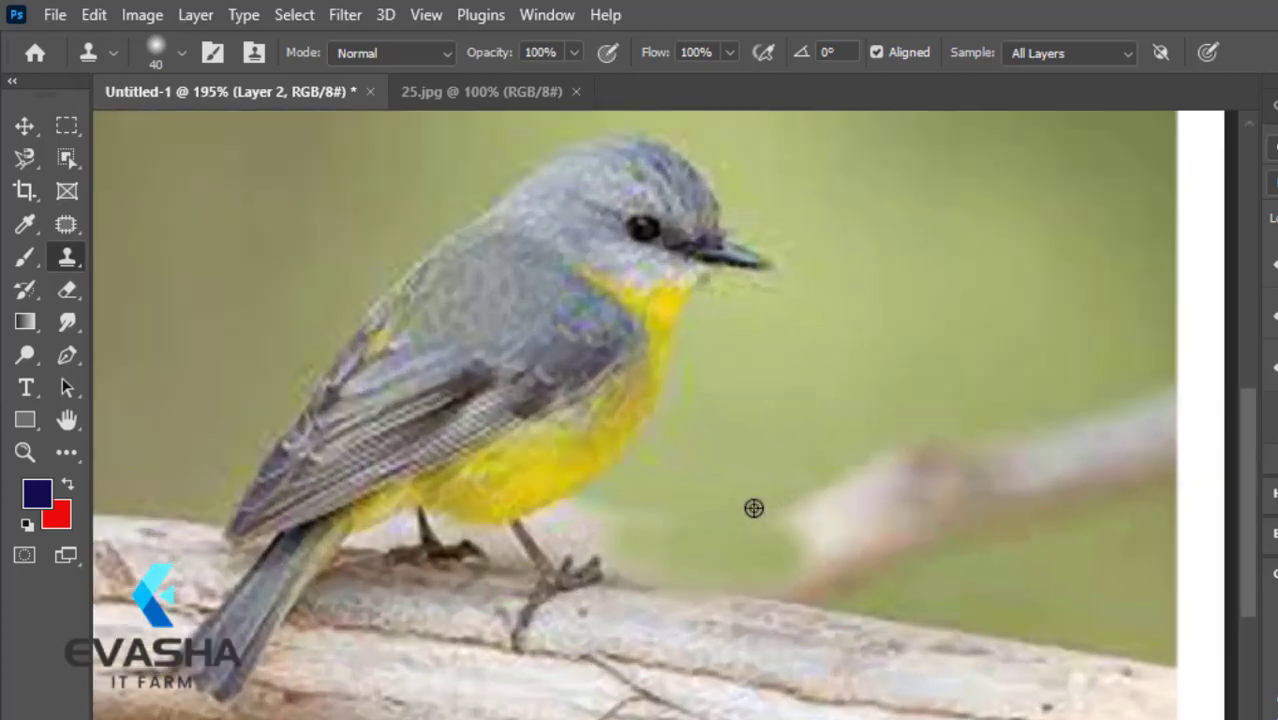
click(680, 546)
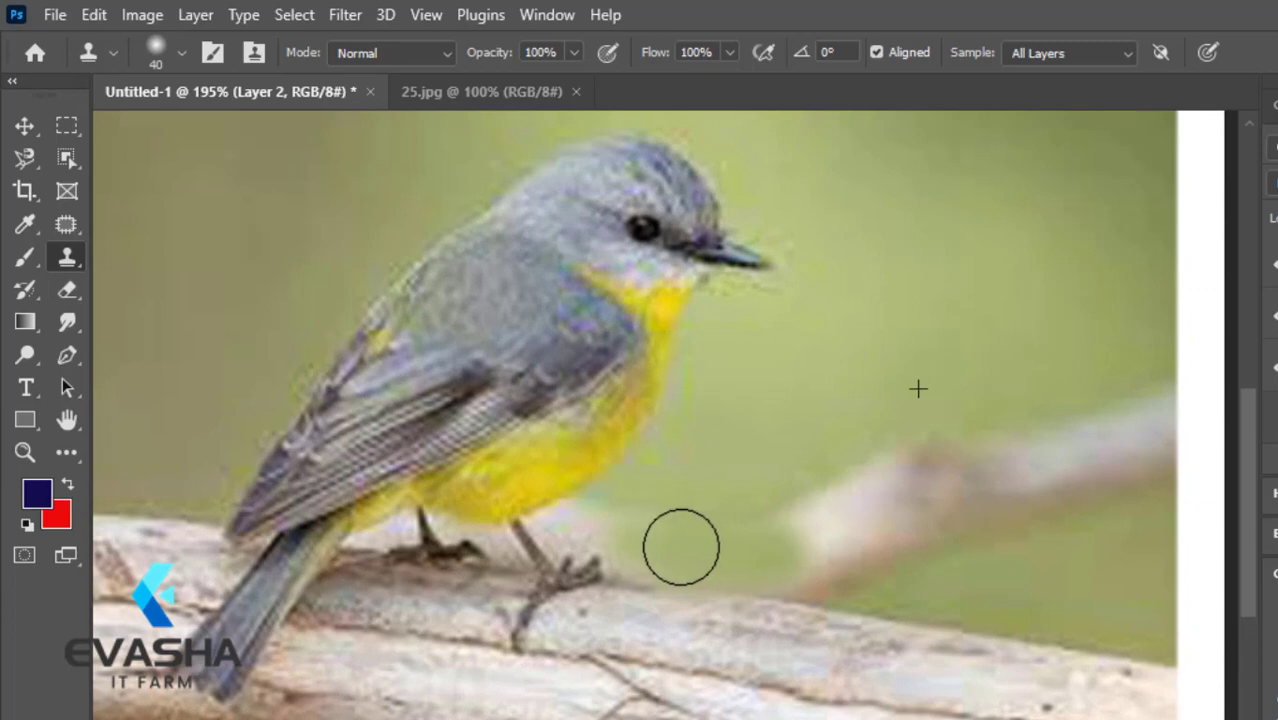
drag(742, 556, 818, 573)
click(869, 535)
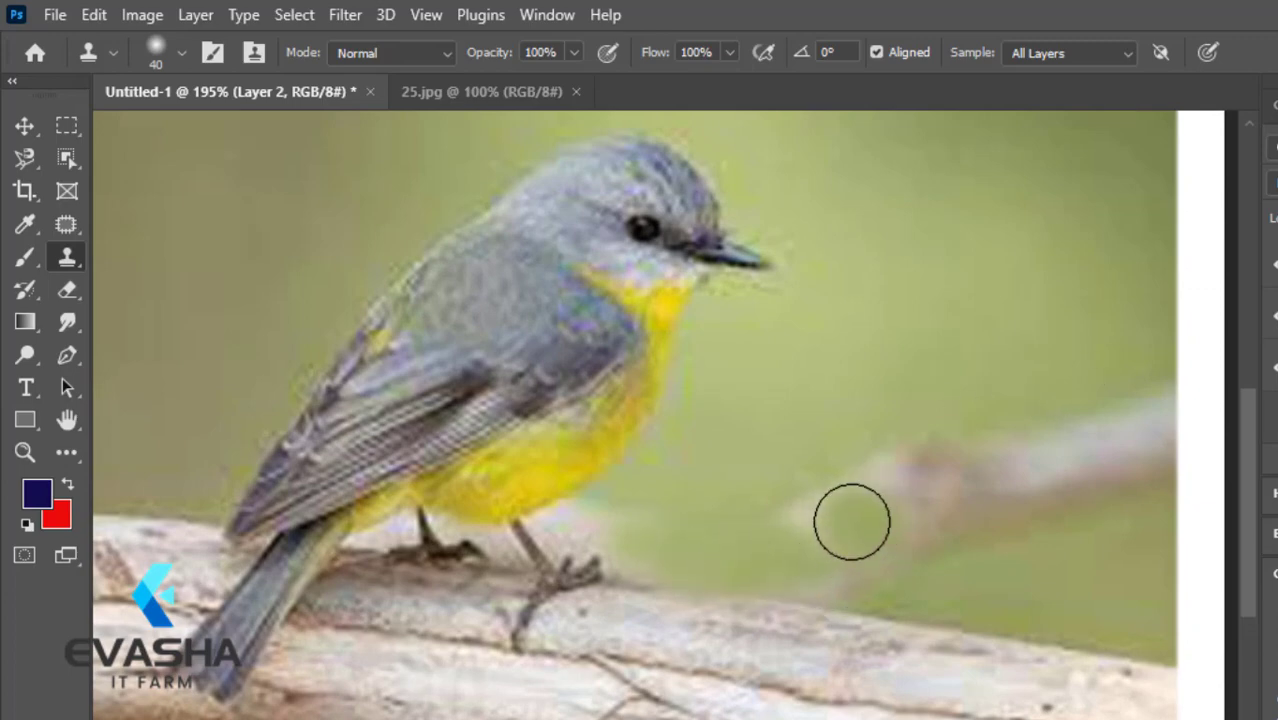
Set the clone brush hardness to 100% and stamp two trial spots around the blurred branch.
right_click(851, 521)
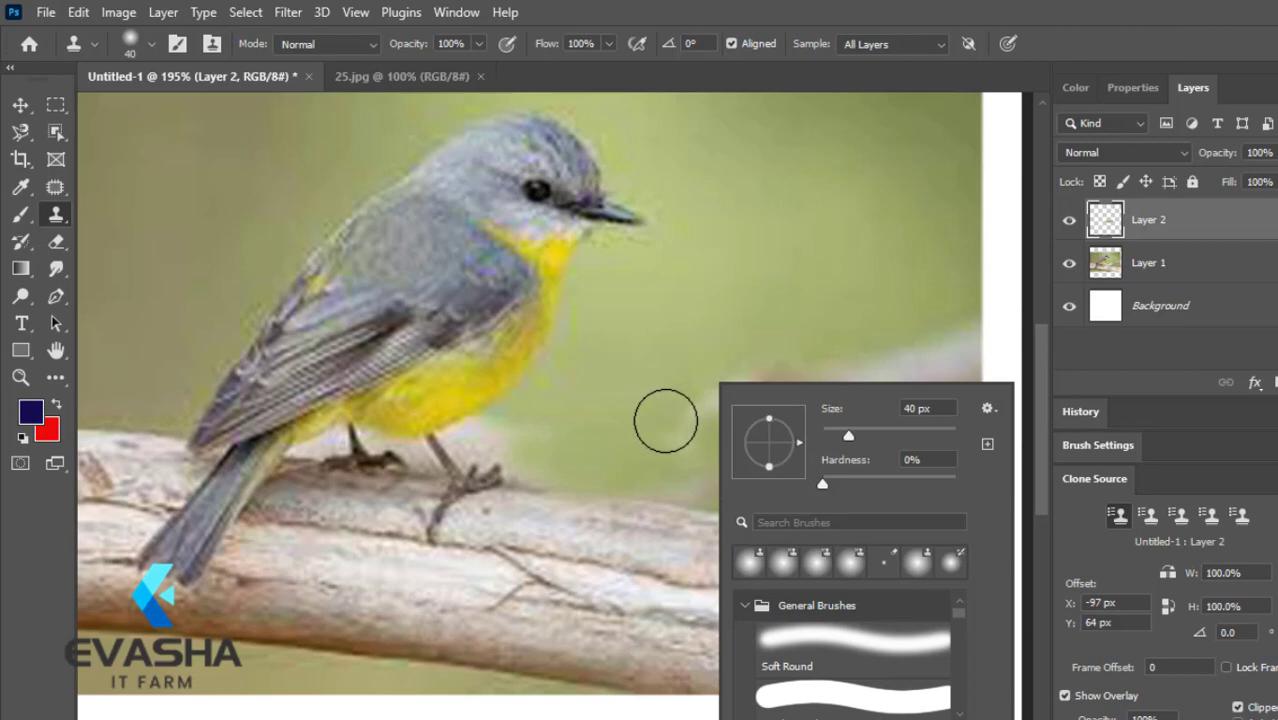
click(665, 420)
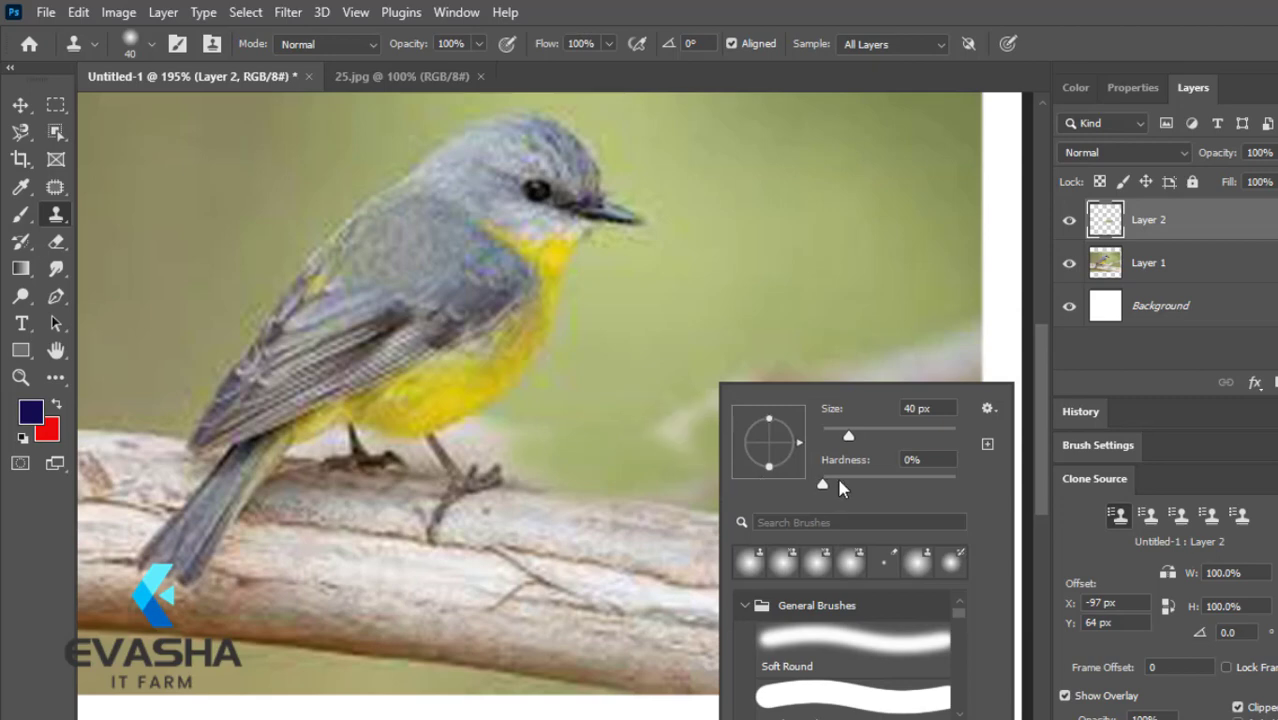
click(690, 355)
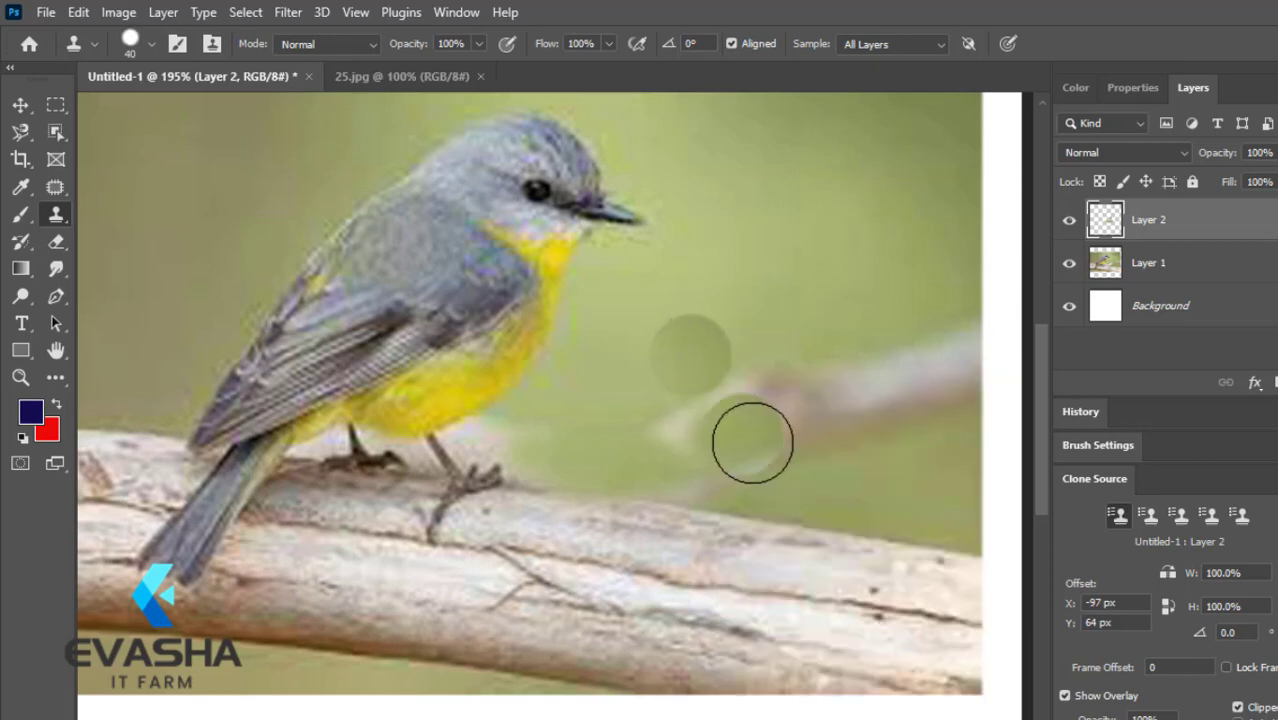
click(768, 435)
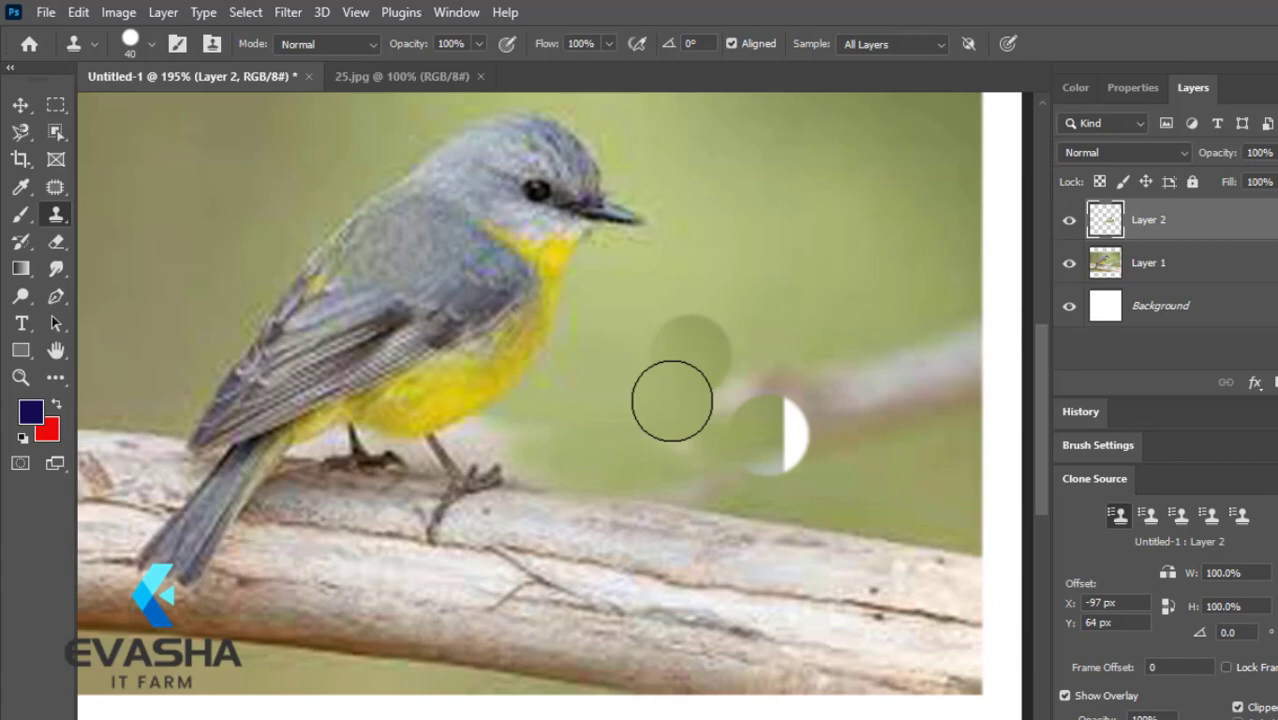
Reset the clone brush hardness to 0%.
right_click(672, 401)
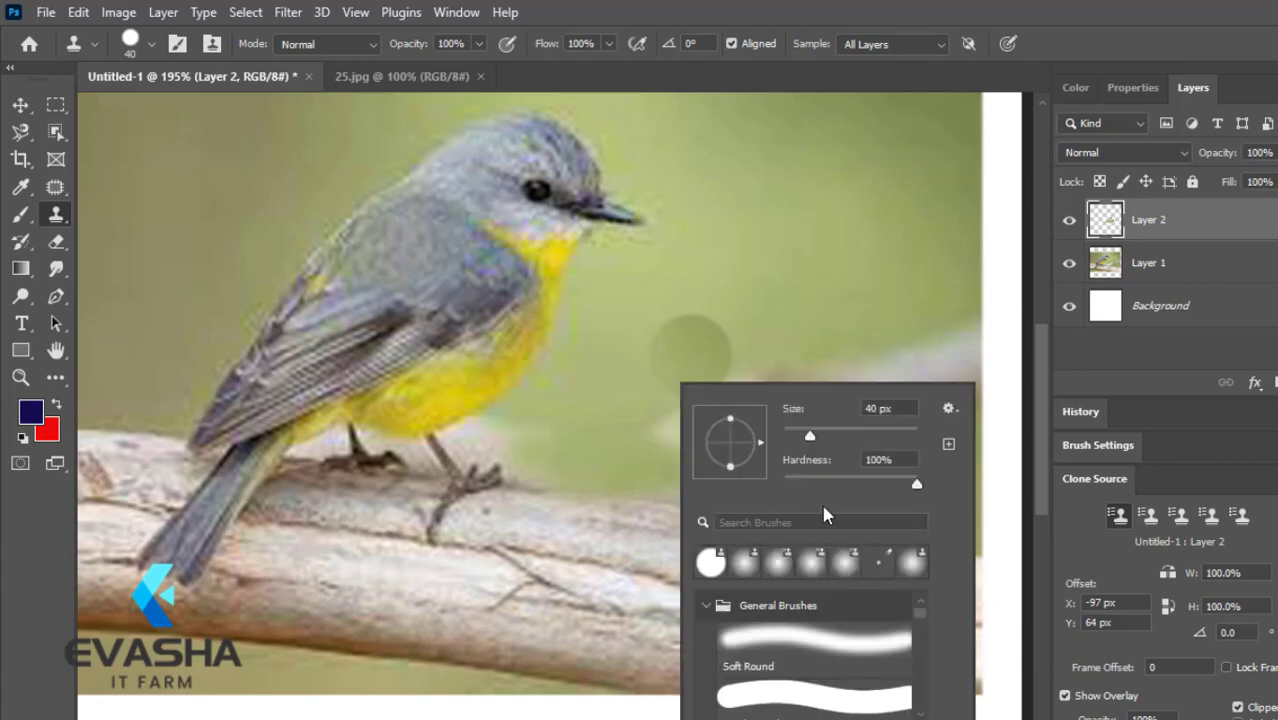
drag(913, 487, 762, 489)
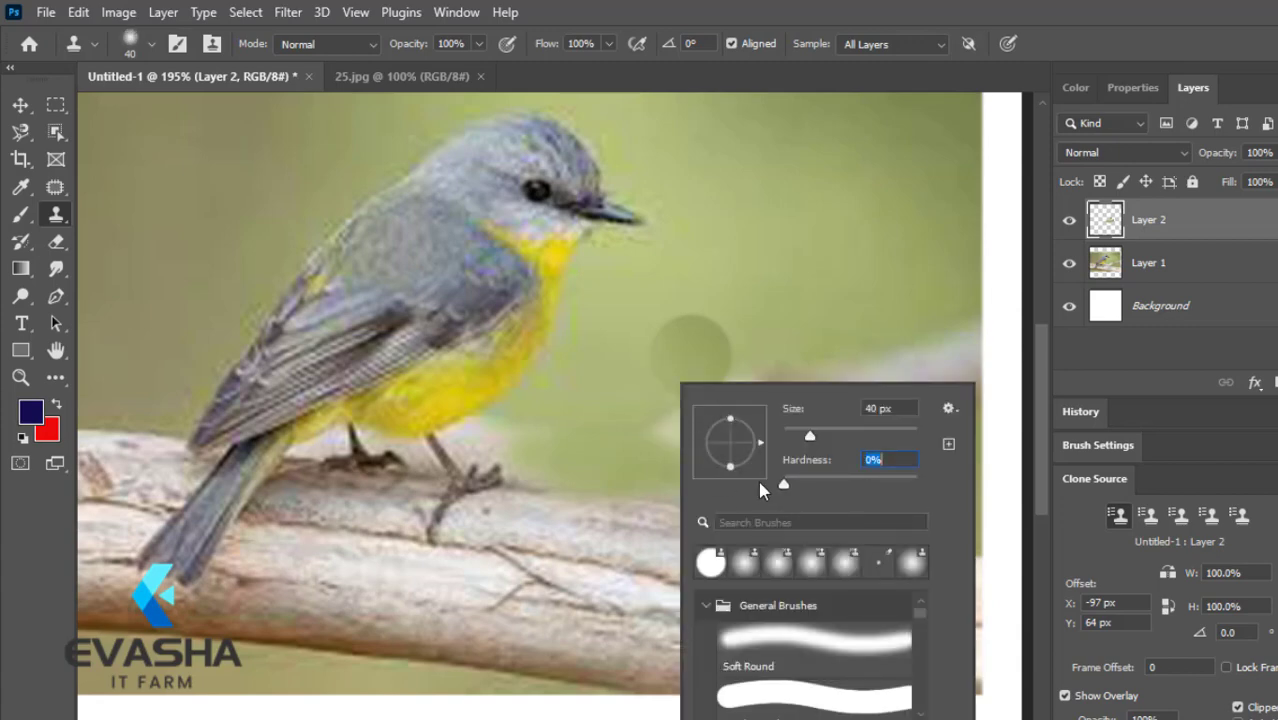
click(630, 391)
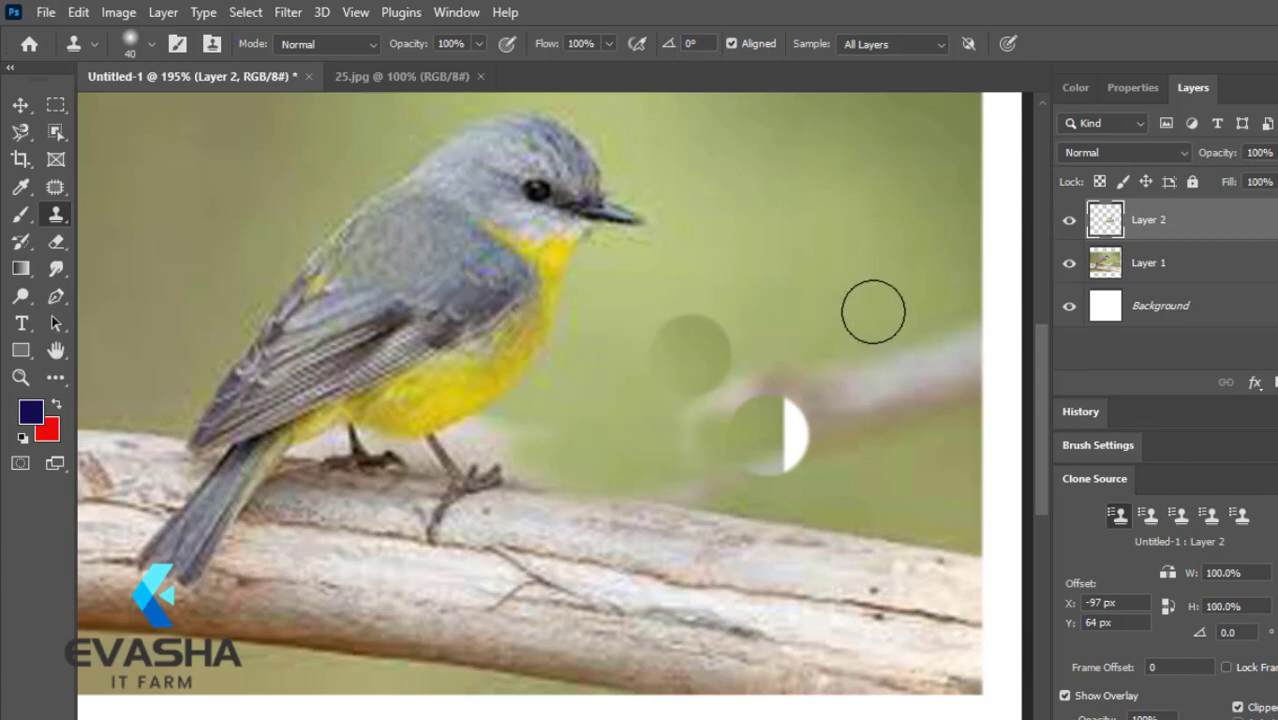
Sample the background just above the blurred branch and clone it over the hard-edged spots and nearby branch parts.
alt+click(873, 312)
mouse_move(716, 338)
mouse_down()
mouse_move(677, 362)
mouse_move(705, 375)
mouse_move(704, 336)
mouse_move(663, 329)
mouse_move(654, 371)
mouse_move(694, 414)
mouse_up()
mouse_move(796, 408)
mouse_down()
mouse_move(850, 440)
mouse_move(867, 487)
mouse_up()
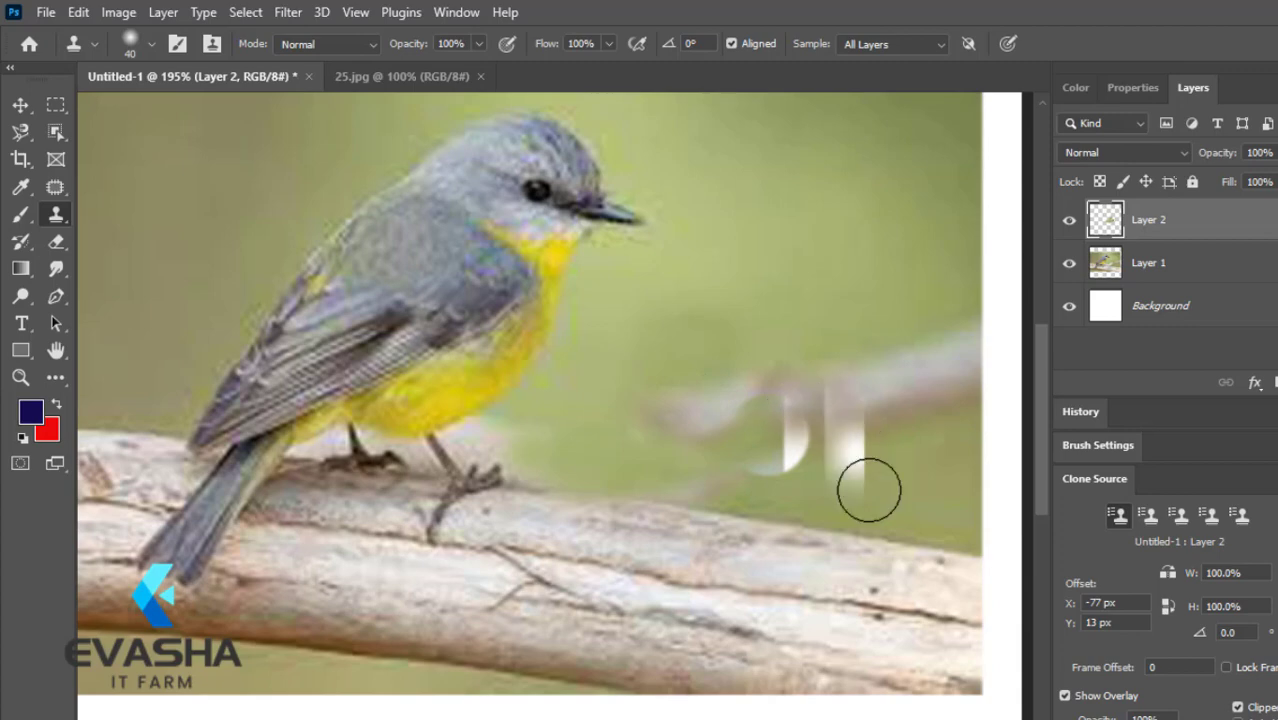
Sample clean background between the beak and the blurred branch and clone it over the area beside the bird's belly and feet.
alt+click(768, 290)
mouse_move(725, 353)
mouse_down()
mouse_move(708, 409)
mouse_move(679, 414)
mouse_move(625, 390)
mouse_up()
mouse_move(595, 341)
mouse_down()
mouse_move(569, 405)
mouse_move(491, 436)
mouse_up()
click(545, 456)
click(660, 468)
mouse_move(680, 477)
mouse_down()
mouse_move(725, 474)
mouse_move(685, 405)
mouse_up()
click(657, 400)
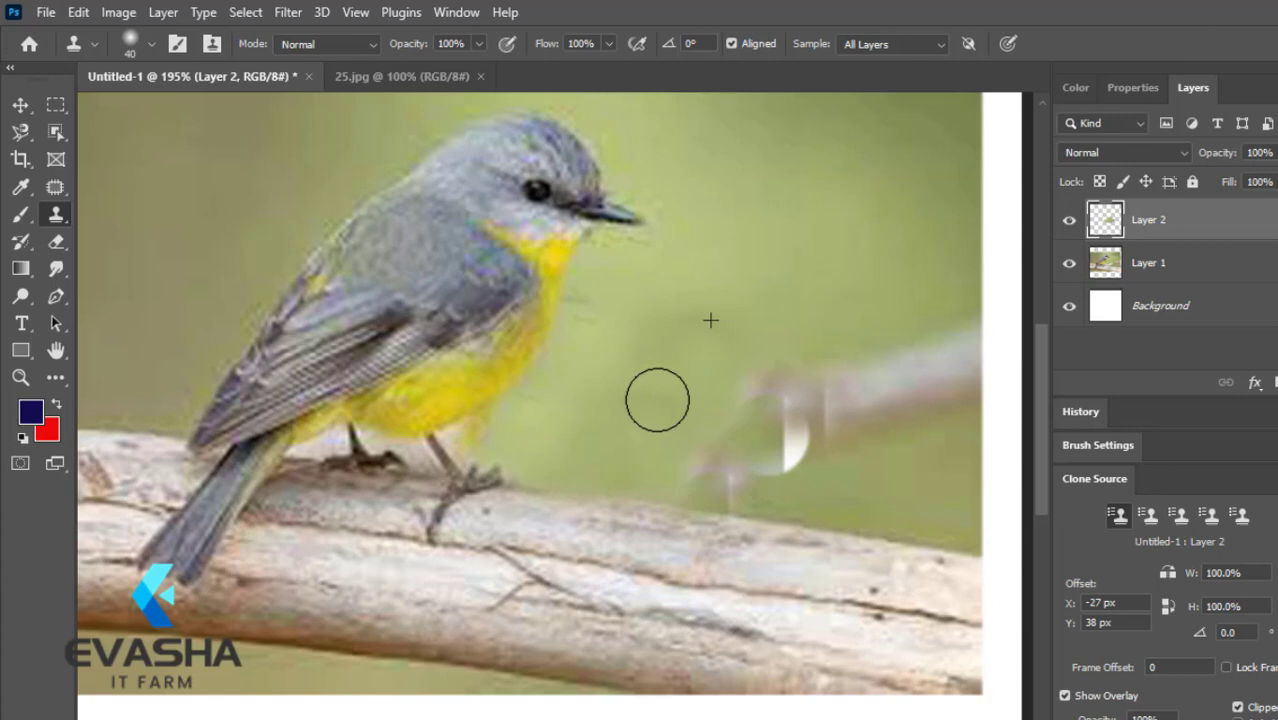
Clone fresh background over the remaining blurred branch toward the photo's right edge, undoing the last stroke.
click(763, 306)
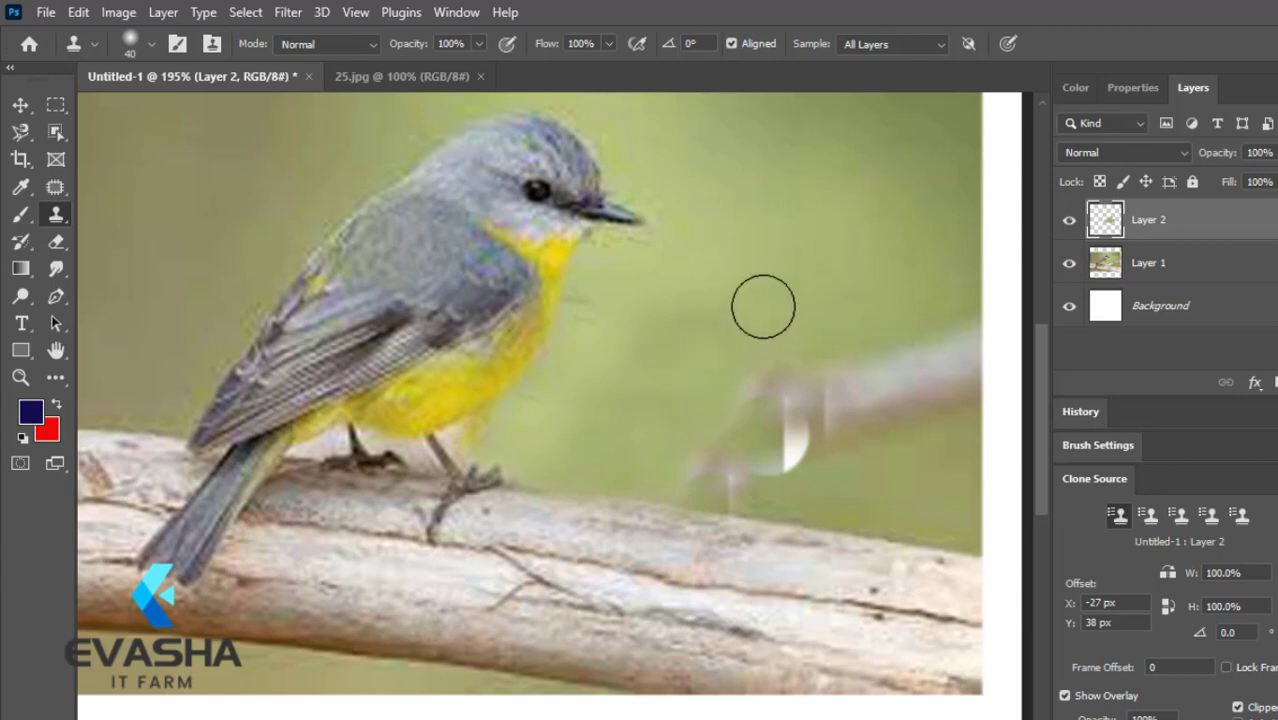
mouse_move(759, 404)
mouse_down()
mouse_move(708, 459)
mouse_move(745, 475)
mouse_move(779, 434)
mouse_up()
mouse_move(873, 398)
mouse_down()
mouse_move(892, 374)
mouse_move(778, 384)
mouse_move(788, 449)
mouse_move(776, 454)
mouse_move(746, 385)
mouse_move(841, 378)
mouse_move(843, 394)
mouse_move(811, 439)
mouse_move(758, 459)
mouse_move(748, 482)
mouse_move(695, 476)
mouse_move(745, 482)
mouse_move(926, 375)
mouse_move(916, 357)
mouse_move(954, 336)
mouse_up()
key(ctrl+z)
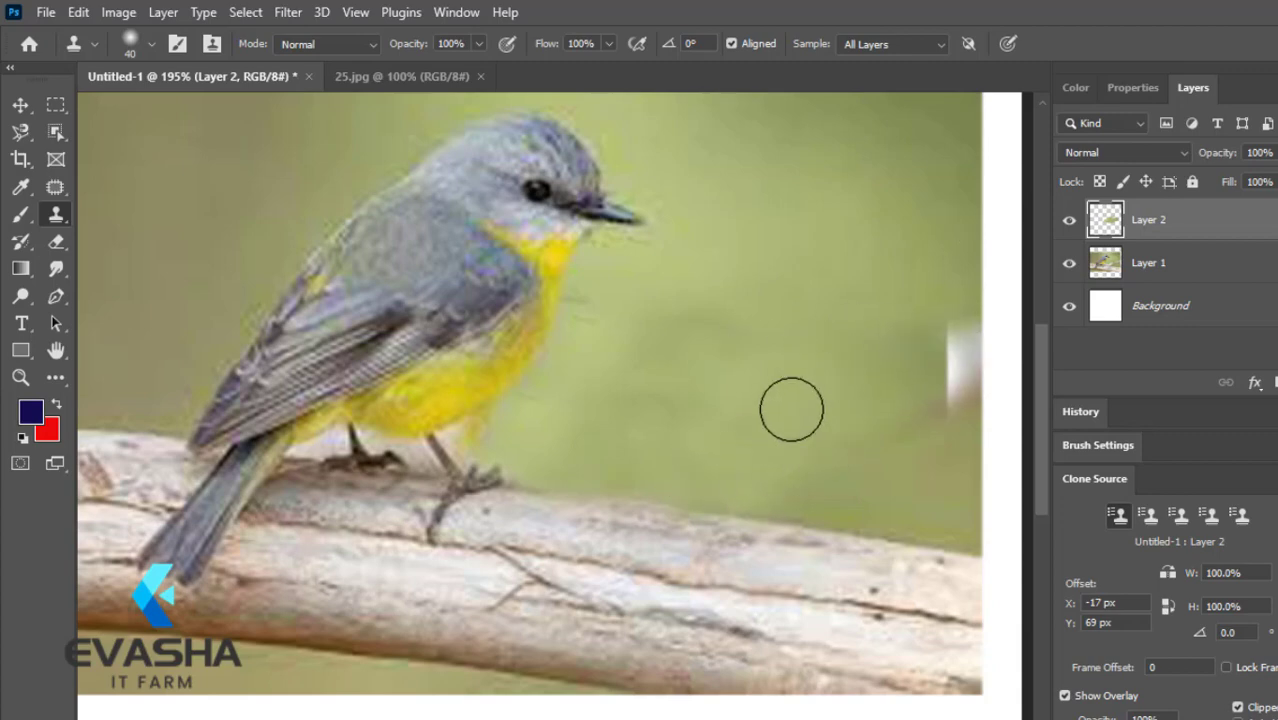
Clone green background over the white patch and branch remnant at the photo's right edge.
drag(933, 388, 952, 343)
click(948, 373)
click(947, 386)
click(948, 394)
click(944, 413)
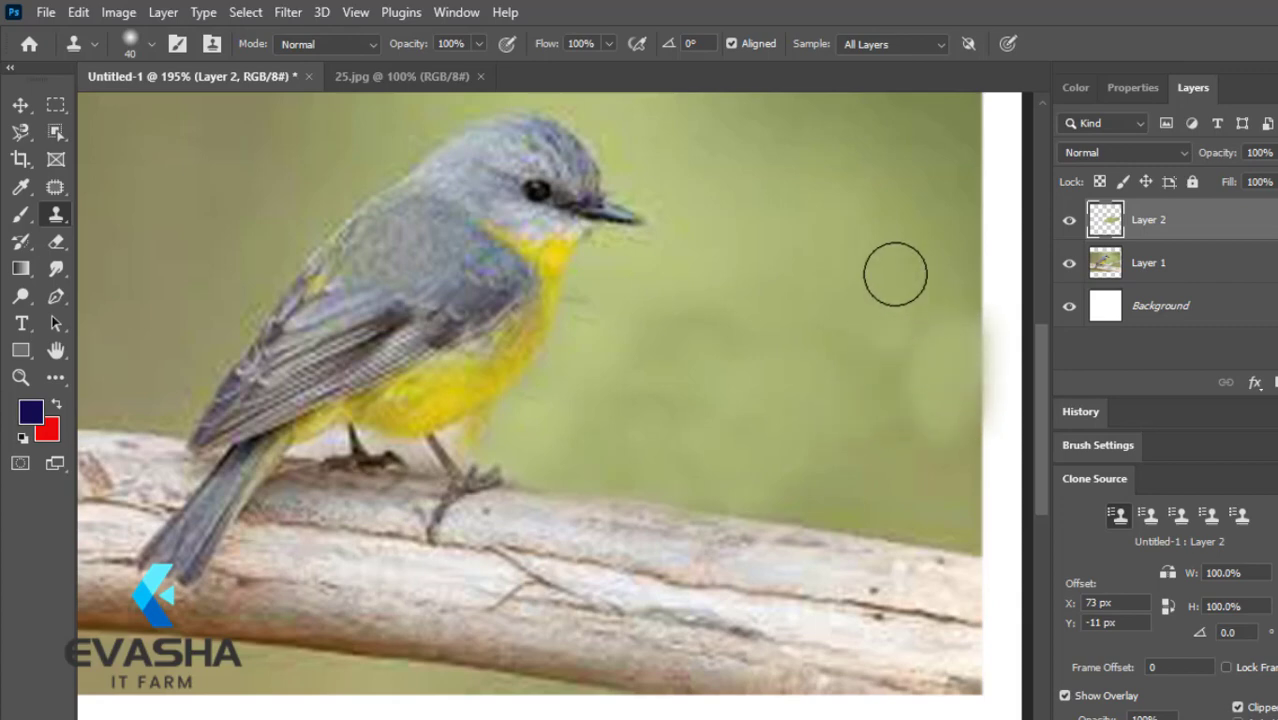
Sample background near the photo's upper right and clone it down the right edge to blend the repaired area.
alt+click(940, 228)
mouse_move(943, 300)
mouse_down()
mouse_move(947, 413)
mouse_move(921, 388)
mouse_move(916, 342)
mouse_move(930, 322)
mouse_move(951, 388)
mouse_up()
click(932, 434)
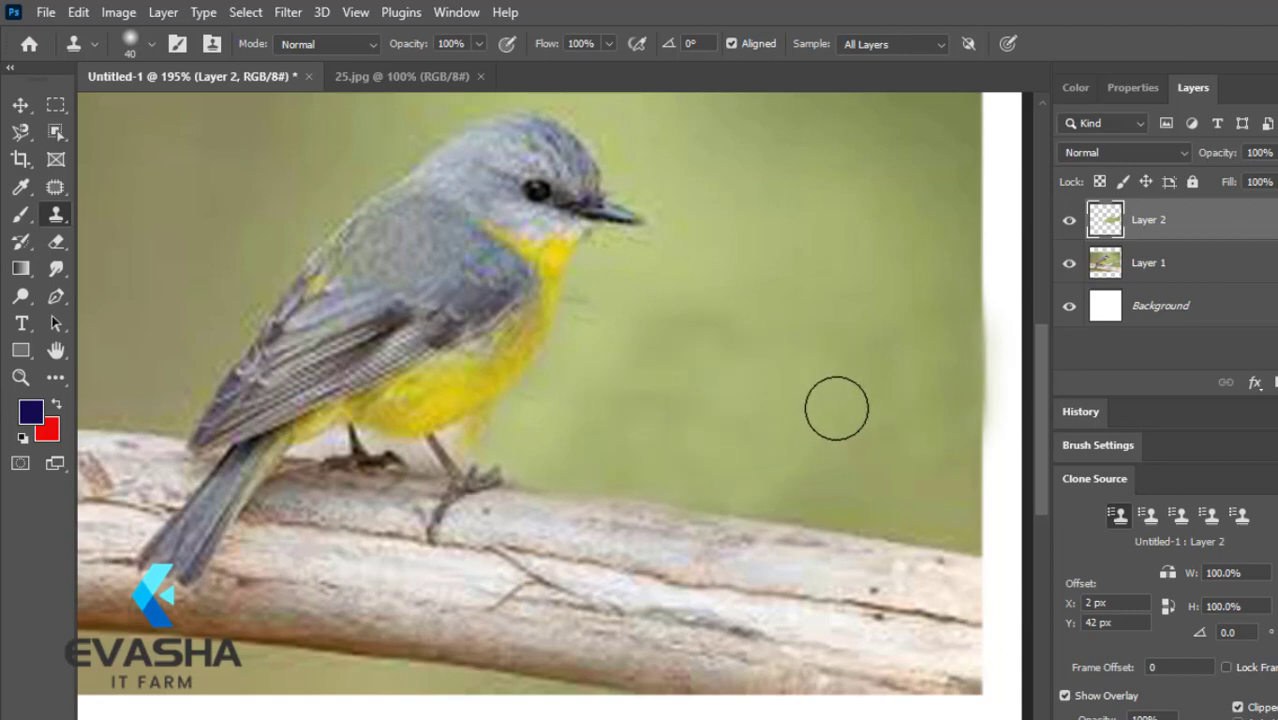
Sample green background beside the bird and clone it over the white gap between its legs with a size 15 brush.
scroll(836, 408, up, 3)
scroll(836, 408, down, 1)
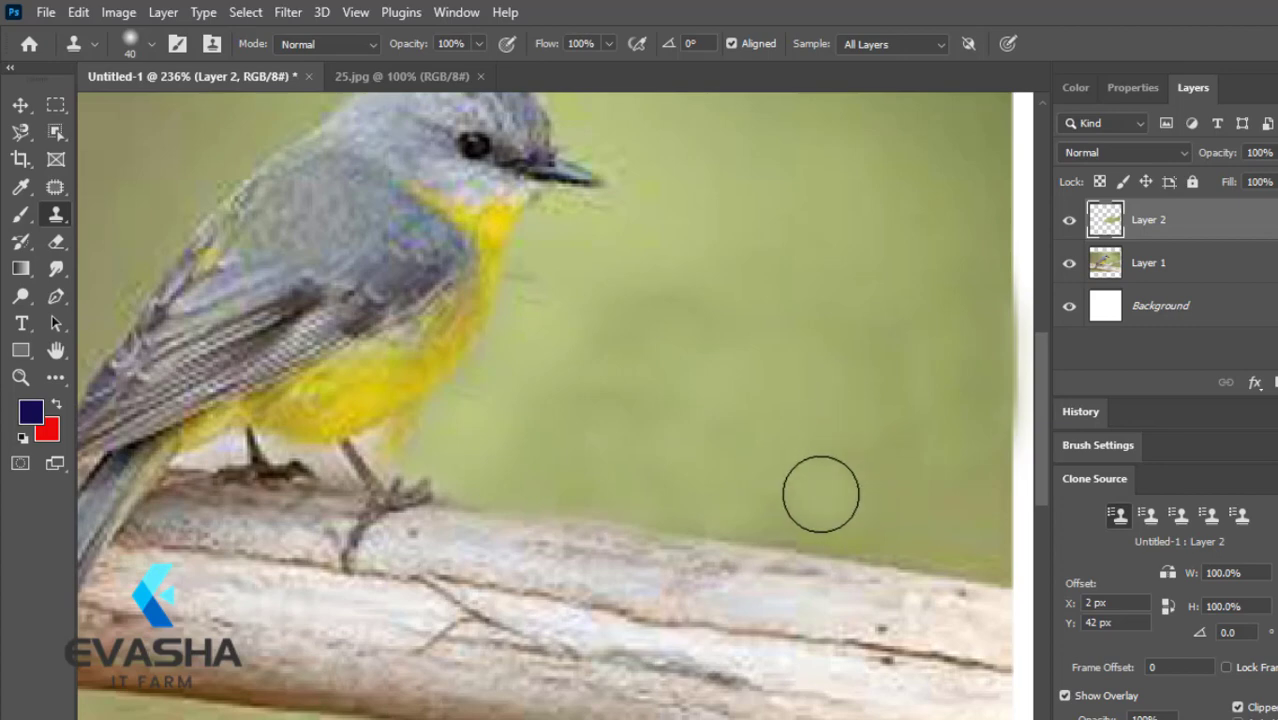
scroll(840, 440, down, 4)
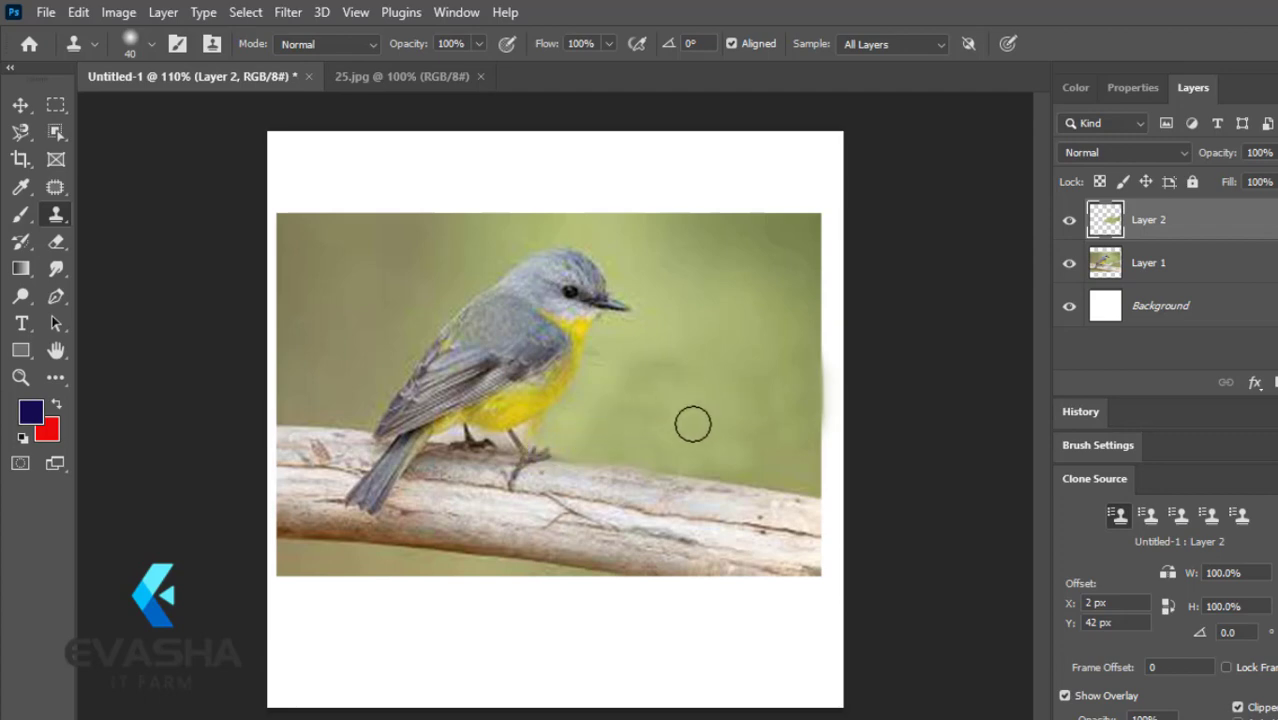
scroll(693, 424, up, 5)
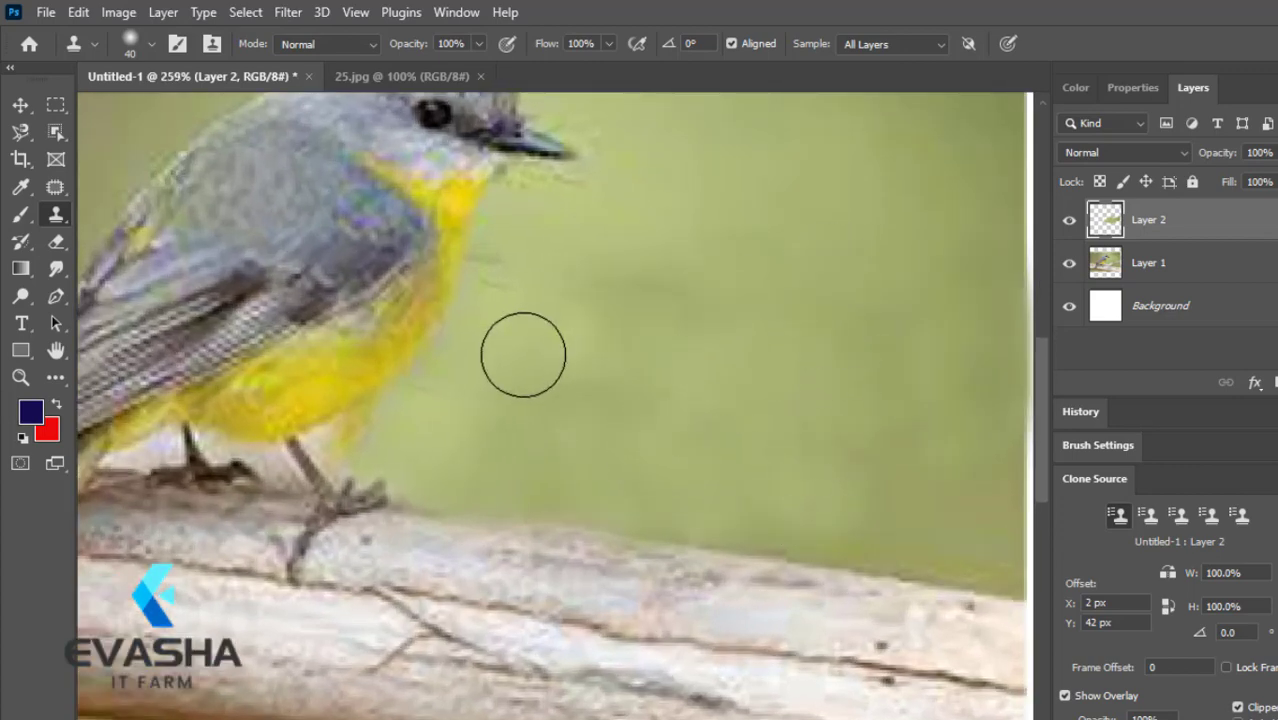
alt+click(465, 448)
drag(263, 467, 277, 469)
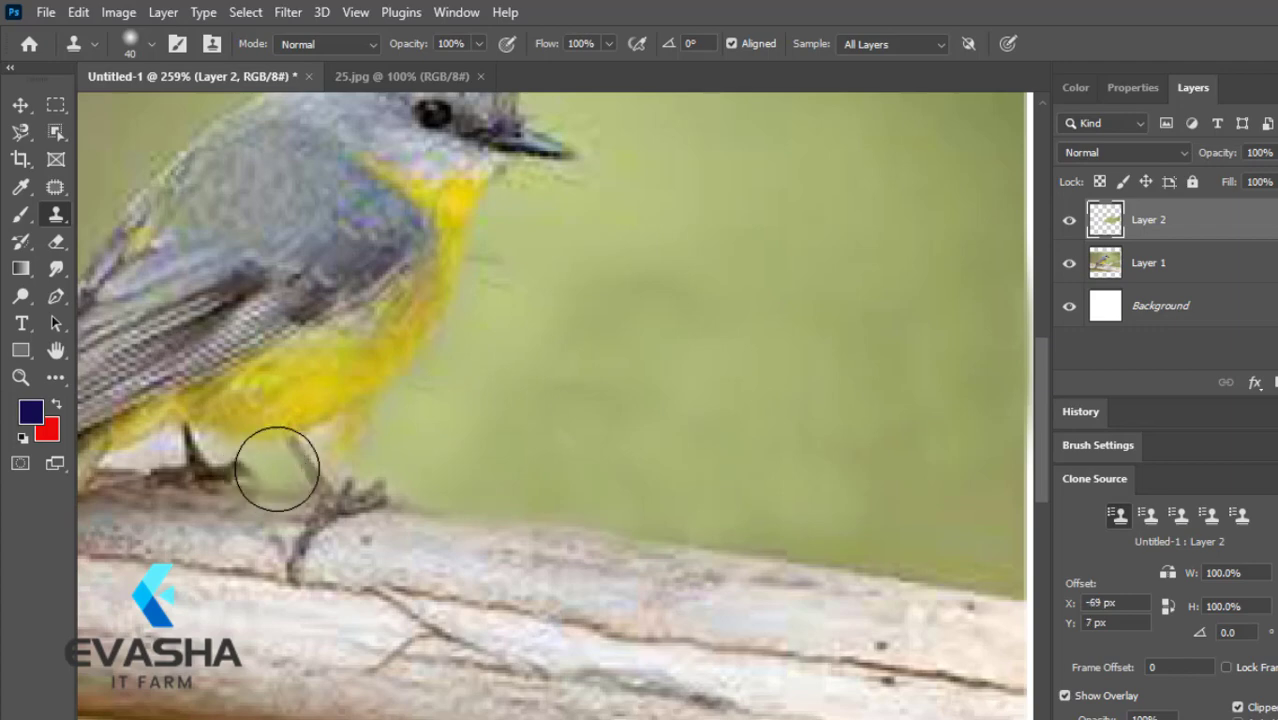
key(ctrl+z)
key(bracketleft)
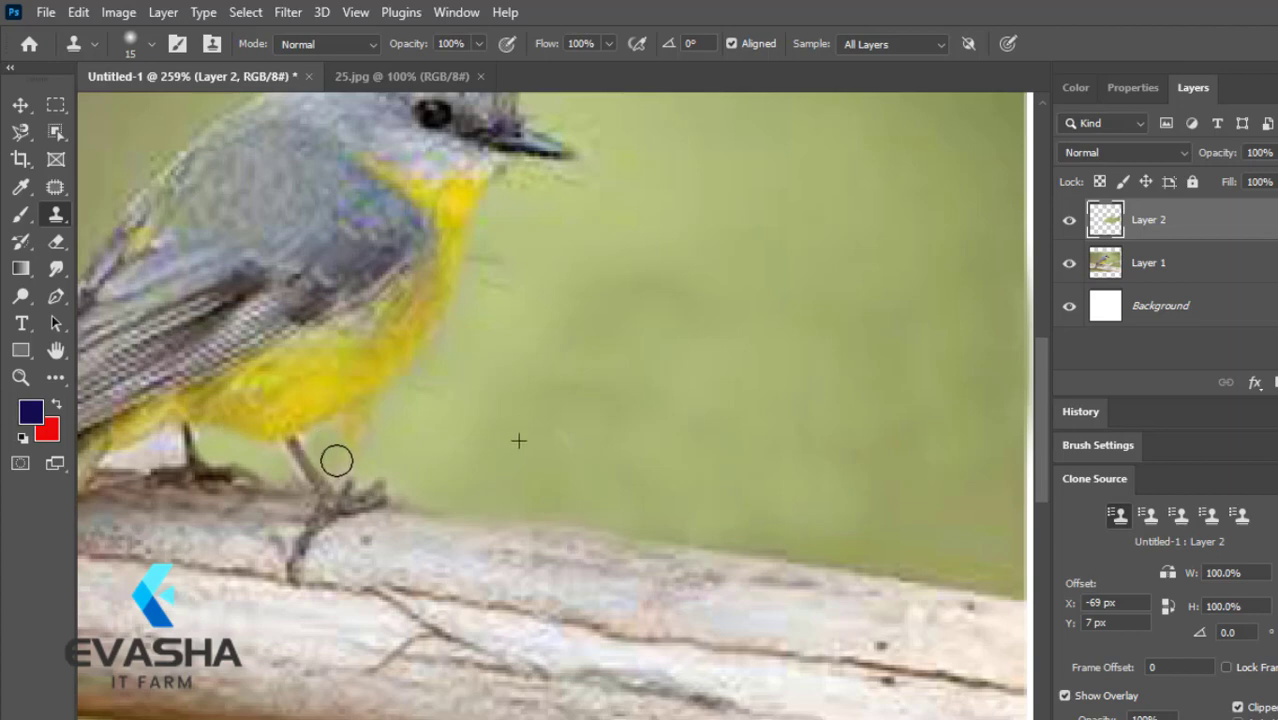
mouse_move(357, 445)
mouse_down()
mouse_move(411, 445)
mouse_move(392, 452)
mouse_up()
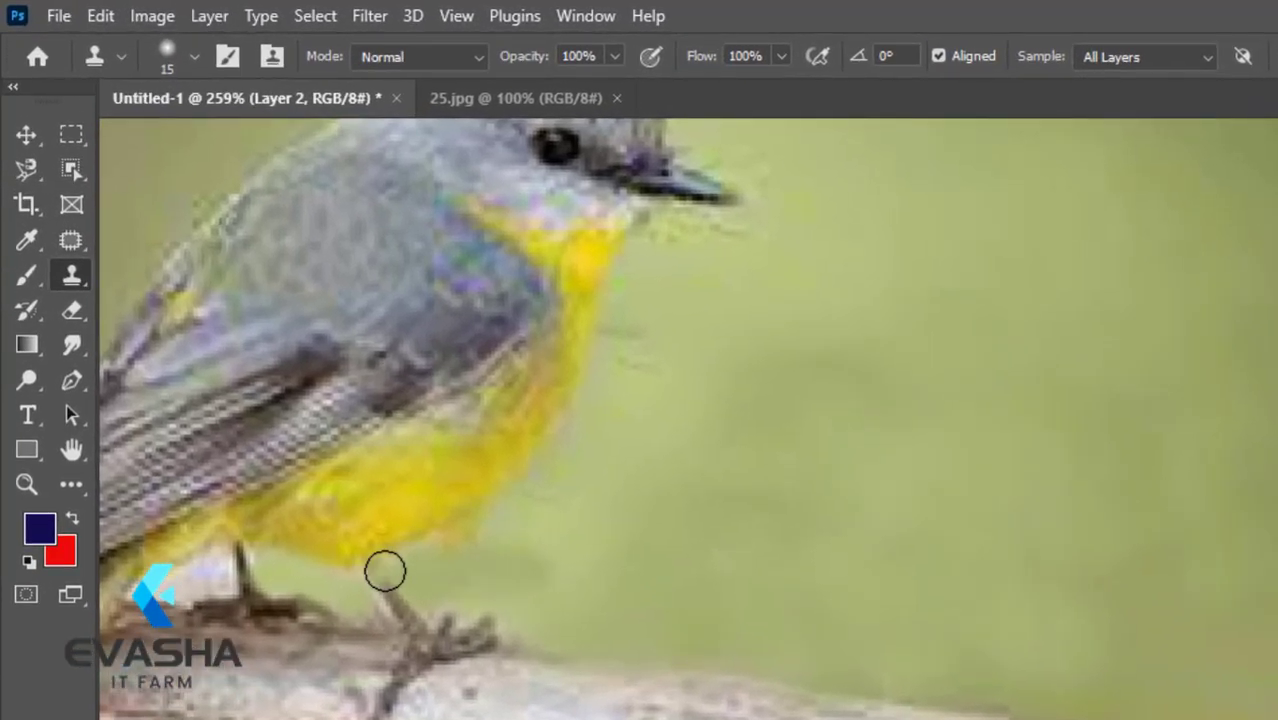
Resample green background beside the front leg and clone it over the white patch behind the rear leg, undoing stray strokes.
alt+click(487, 579)
click(240, 562)
key(ctrl+z)
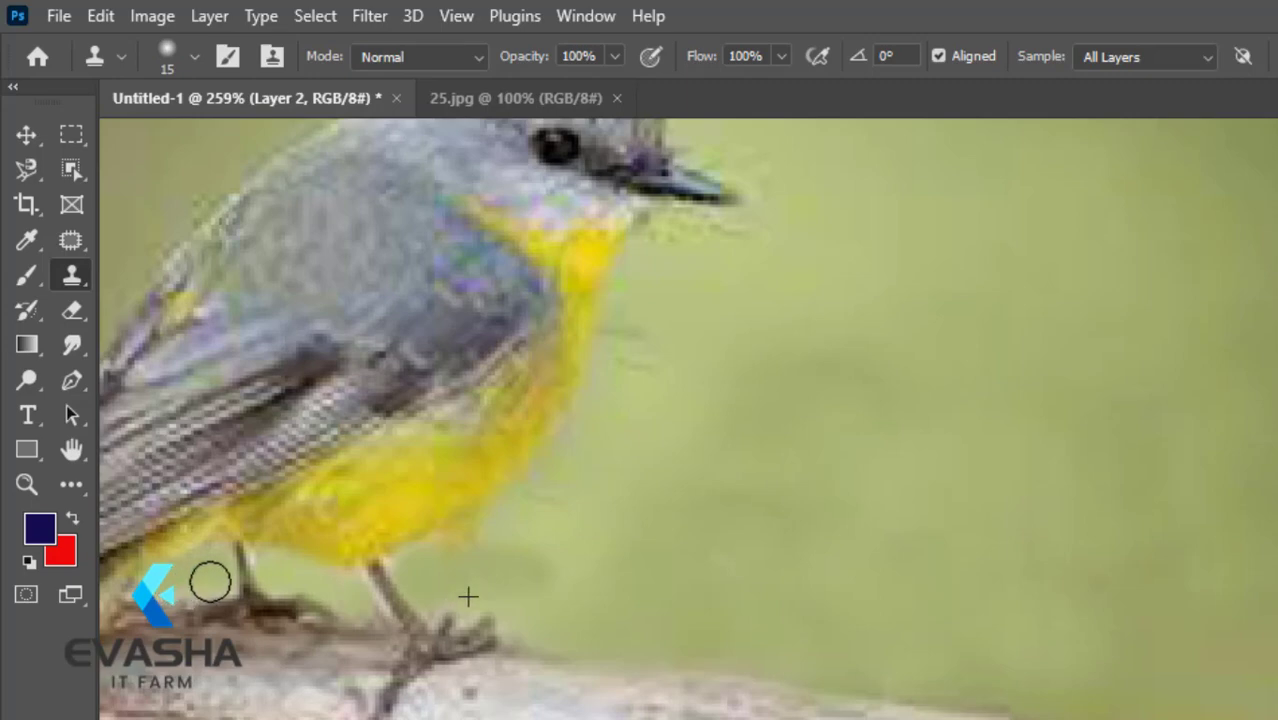
mouse_move(215, 582)
mouse_down()
mouse_move(223, 558)
mouse_move(169, 575)
mouse_move(232, 577)
mouse_up()
key(ctrl+z)
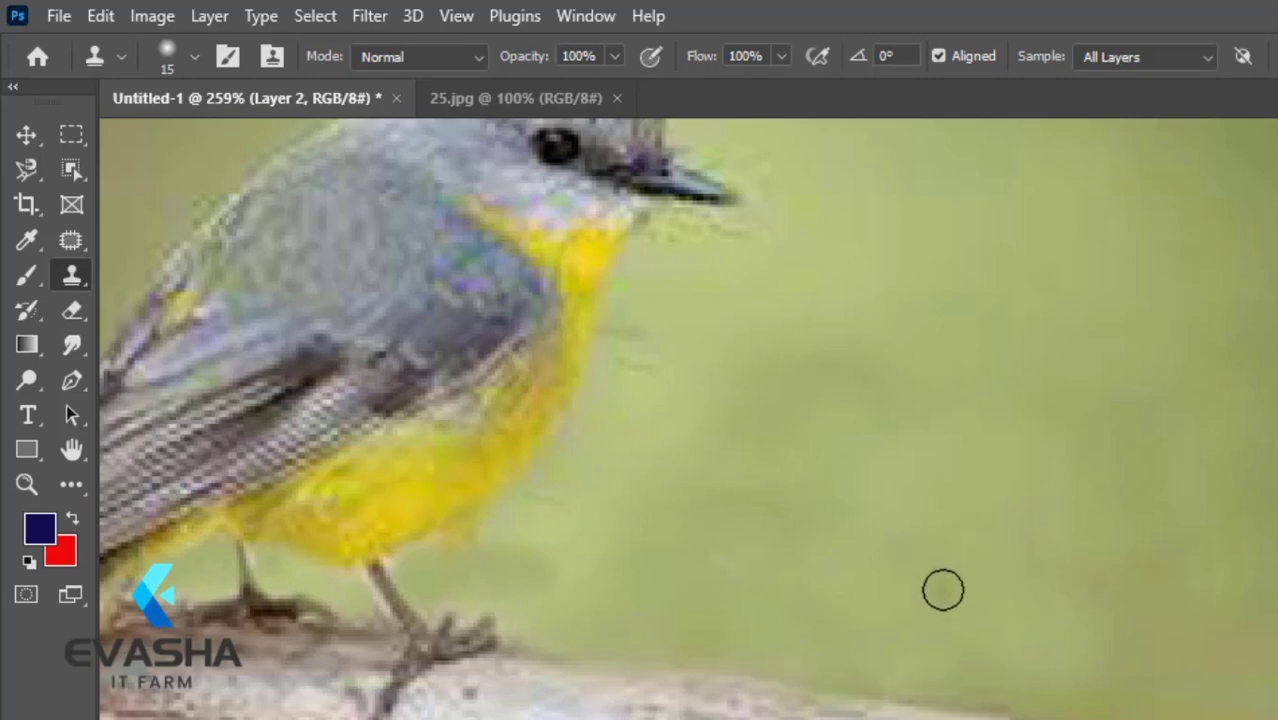
Turn on horizontal flipping for the clone source.
scroll(943, 593, down, 1)
scroll(943, 593, down, 3)
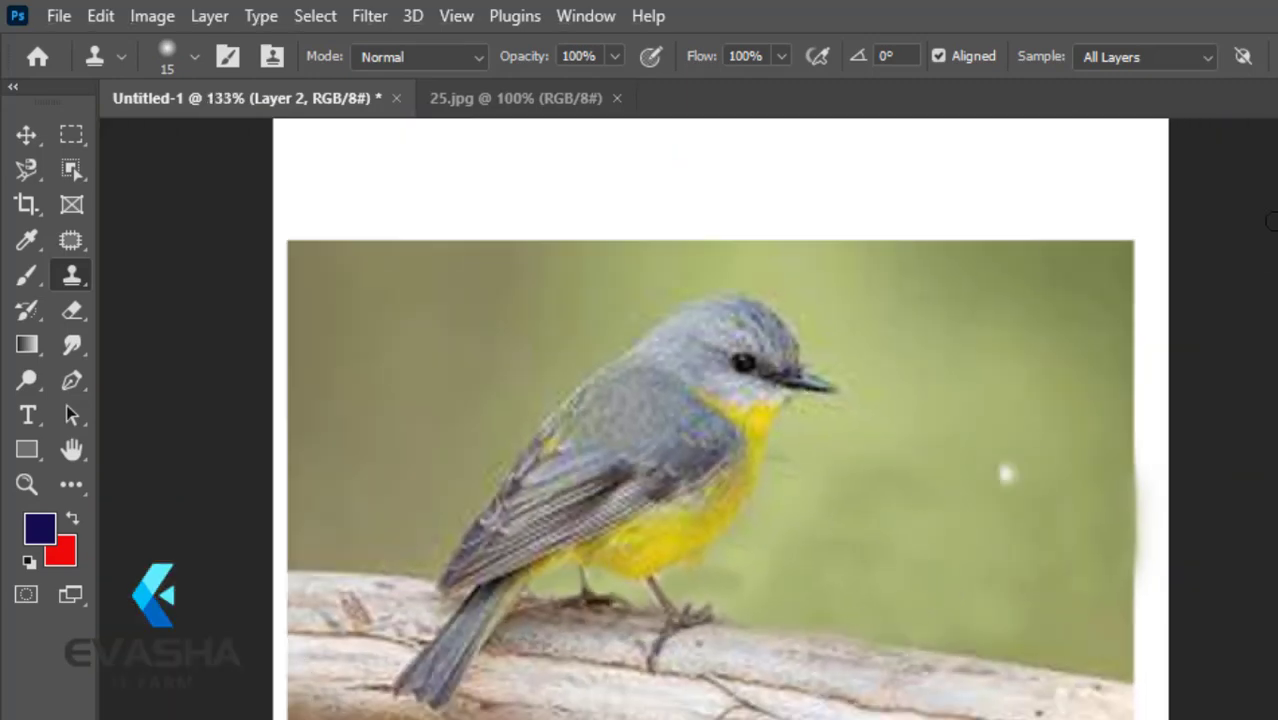
scroll(1004, 578, down, 1)
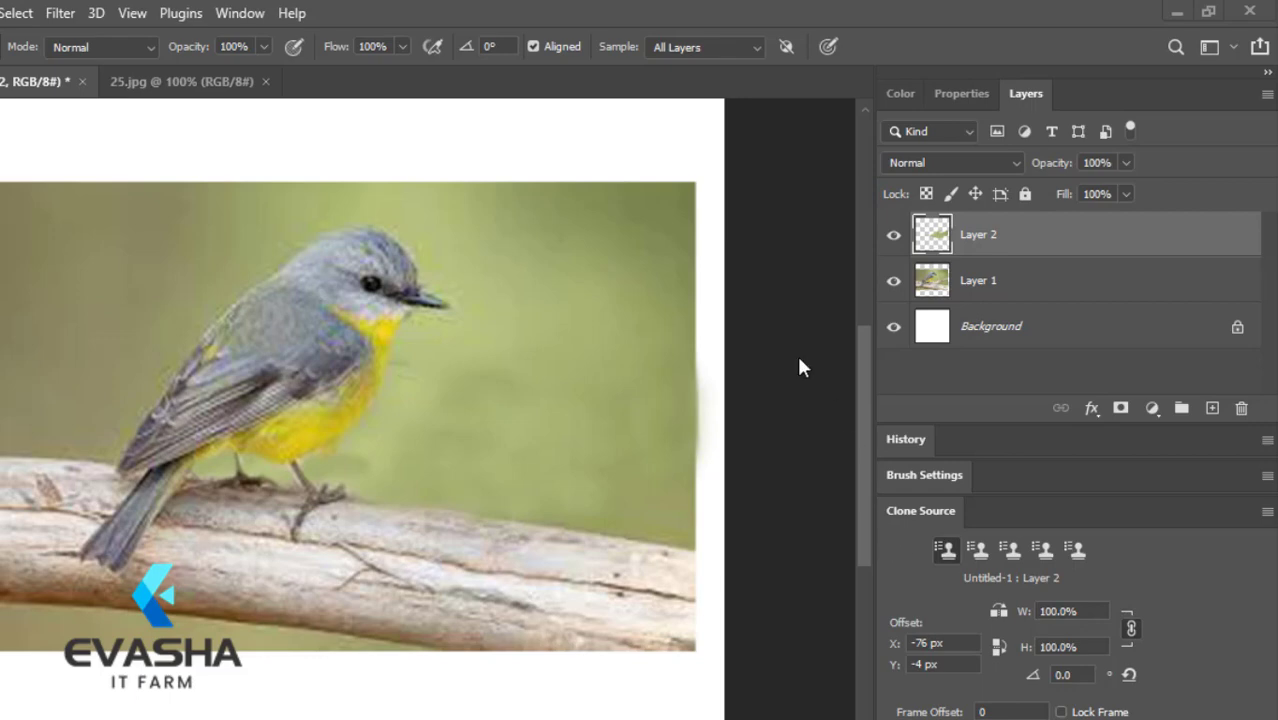
click(242, 14)
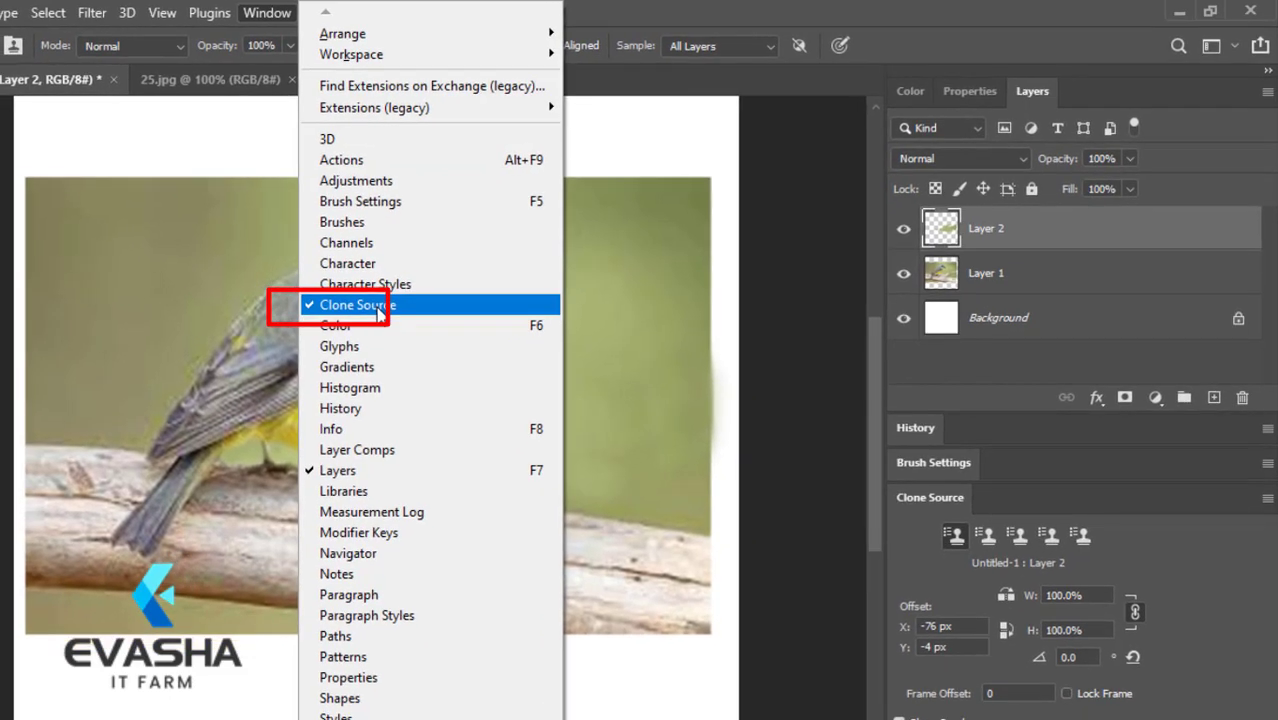
click(802, 452)
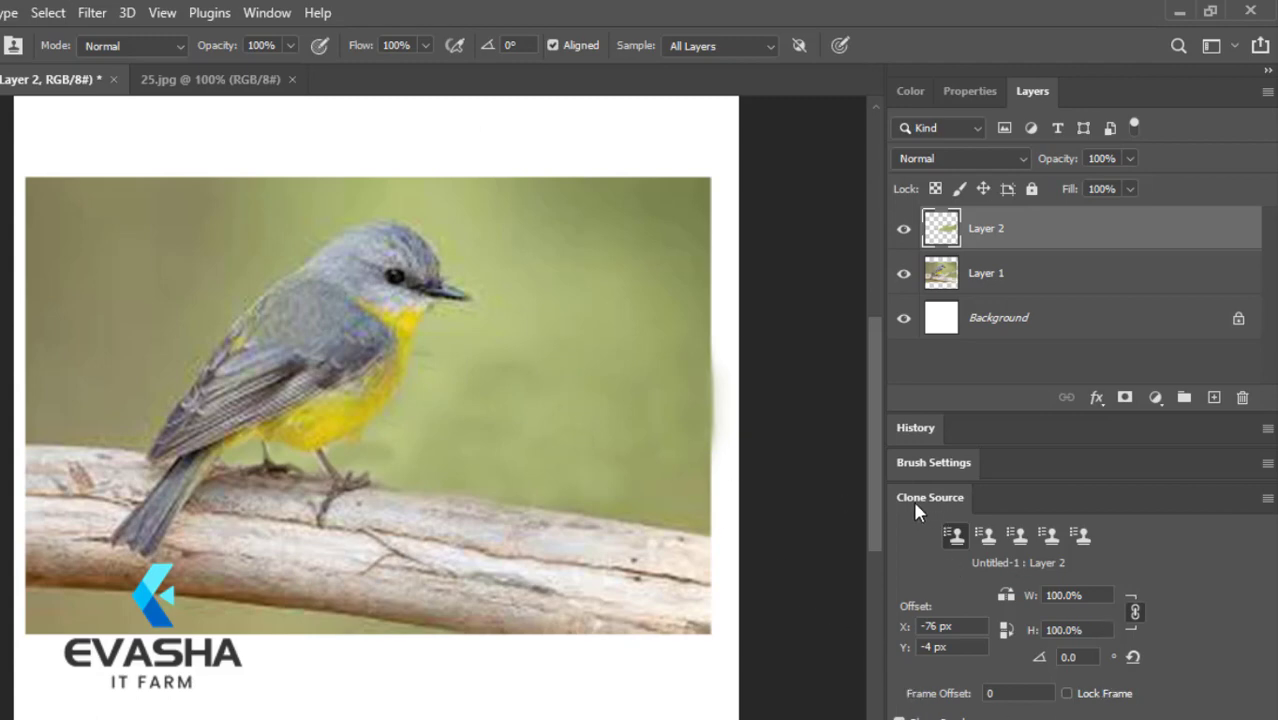
click(1006, 597)
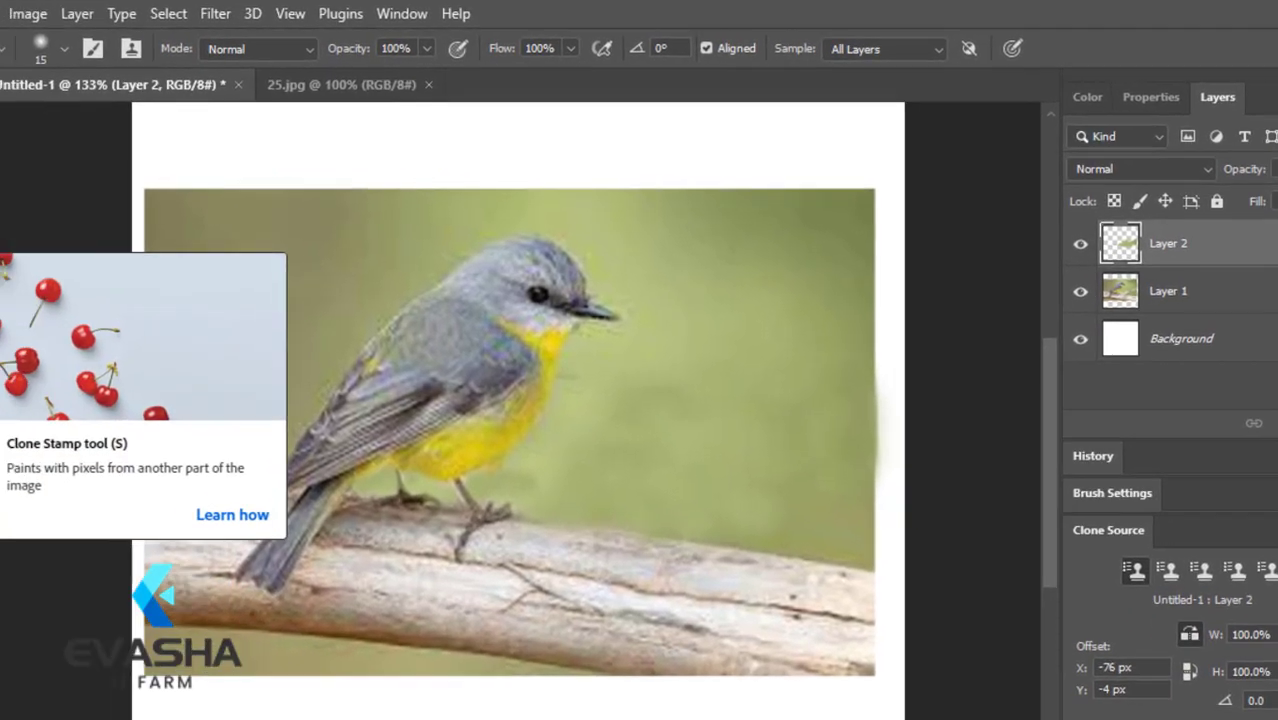
With the Clone Stamp tool at brush size 60, paint a mirrored copy of the bird and its branch facing the original.
right_click(68, 252)
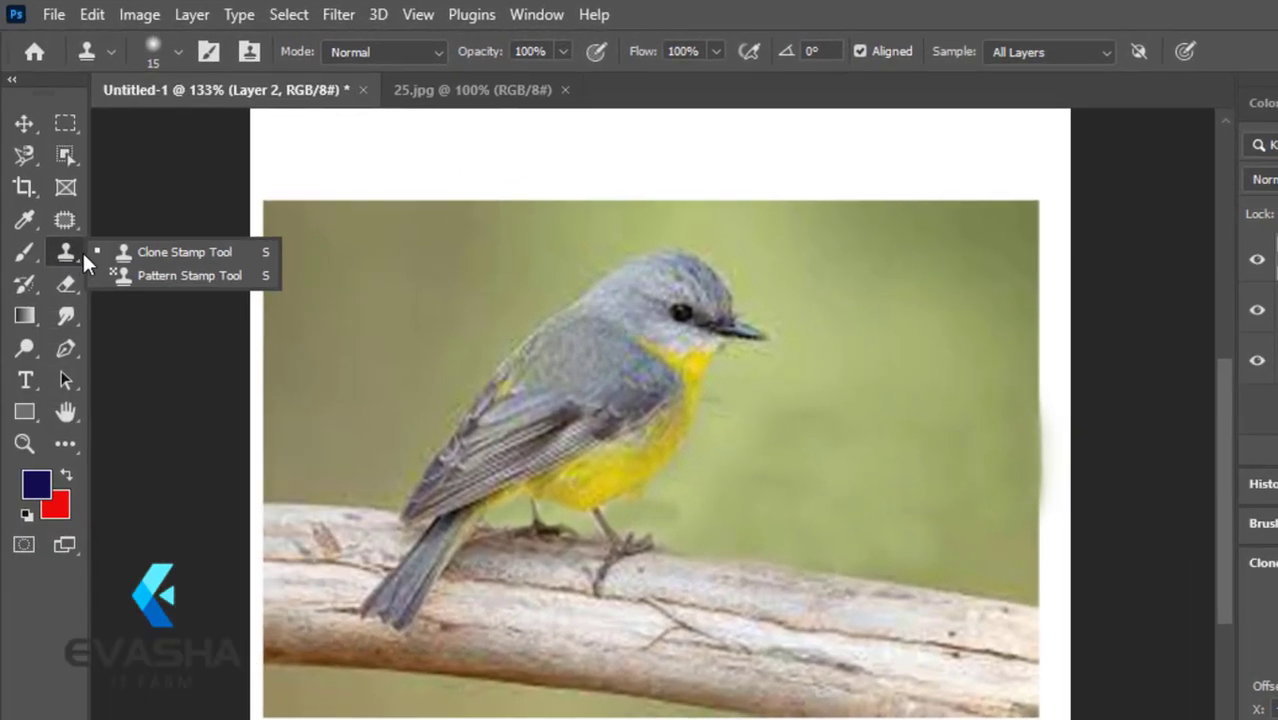
click(152, 258)
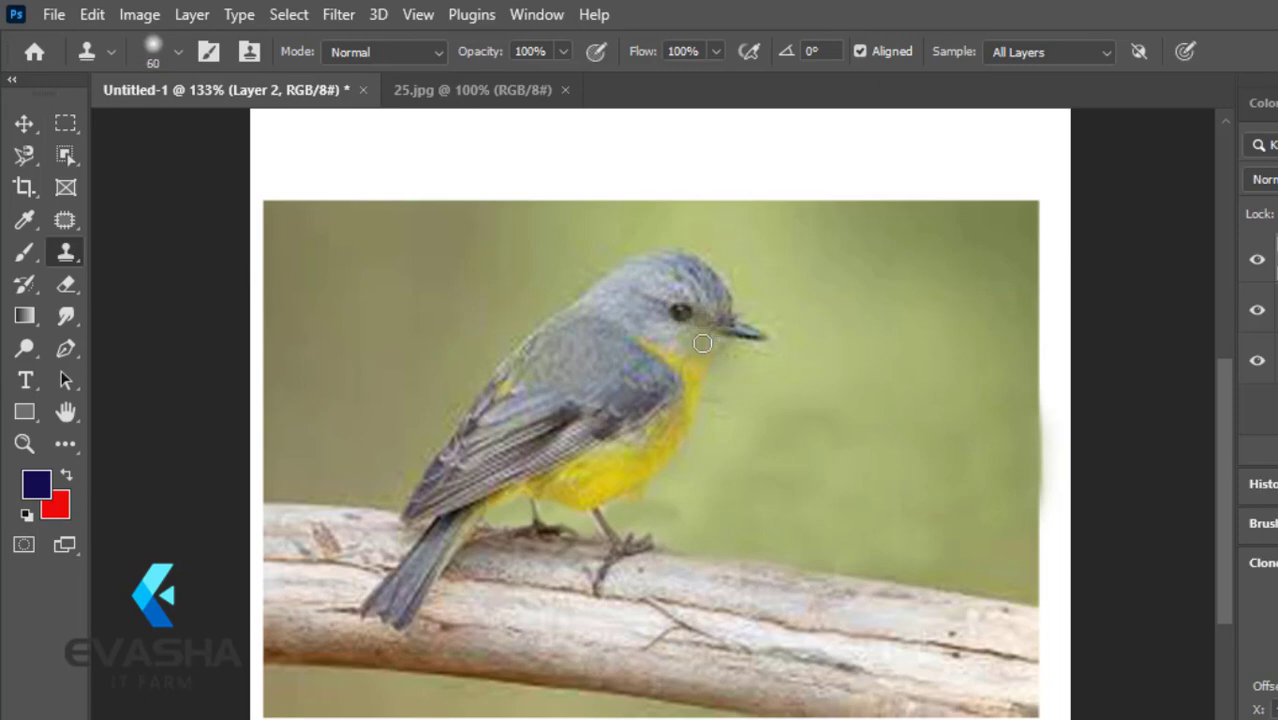
click(681, 302)
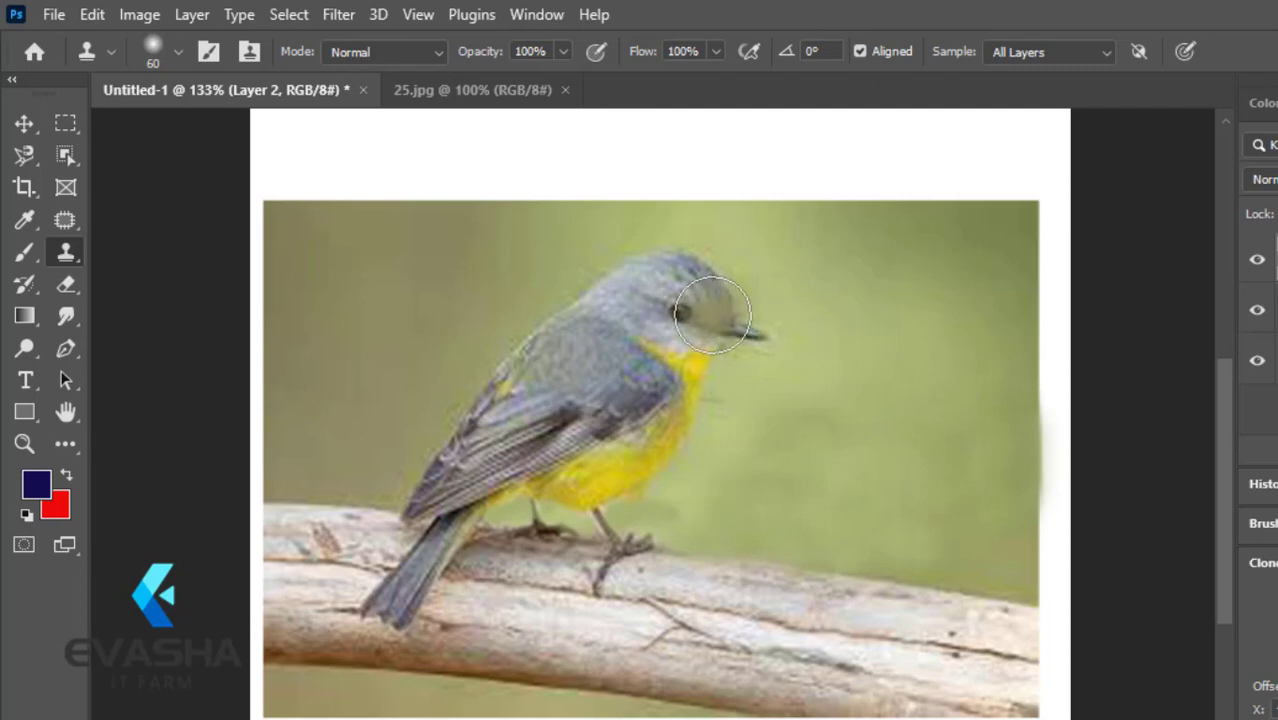
key(ctrl+z)
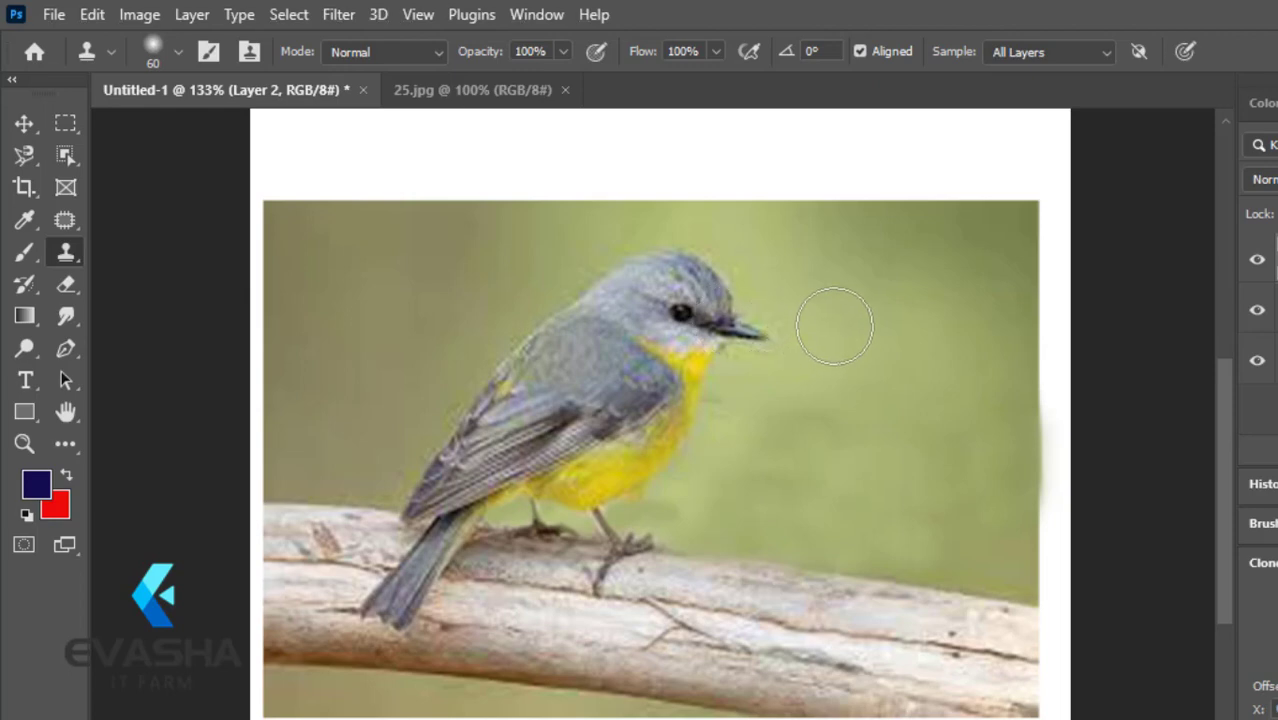
mouse_move(834, 326)
mouse_down()
mouse_move(830, 313)
mouse_move(816, 322)
mouse_up()
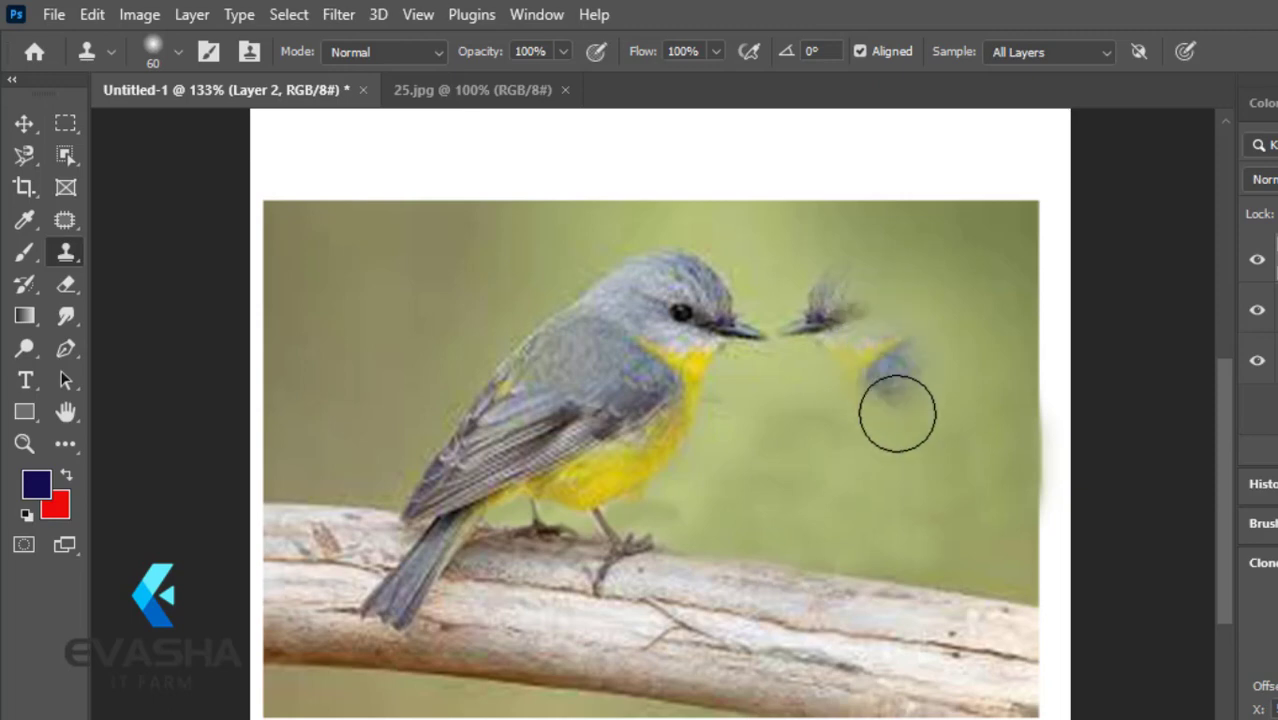
mouse_move(944, 357)
mouse_down()
mouse_move(854, 388)
mouse_move(915, 353)
mouse_move(903, 366)
mouse_move(953, 474)
mouse_move(886, 471)
mouse_move(889, 528)
mouse_move(917, 531)
mouse_move(877, 369)
mouse_move(883, 432)
mouse_move(948, 473)
mouse_move(1000, 480)
mouse_move(900, 561)
mouse_move(960, 574)
mouse_move(987, 561)
mouse_move(994, 530)
mouse_move(916, 534)
mouse_move(854, 571)
mouse_move(933, 551)
mouse_move(974, 503)
mouse_move(1028, 480)
mouse_move(956, 428)
mouse_move(898, 354)
mouse_move(950, 362)
mouse_move(947, 308)
mouse_move(916, 274)
mouse_move(836, 274)
mouse_move(798, 313)
mouse_move(850, 305)
mouse_move(976, 345)
mouse_move(998, 394)
mouse_move(1007, 359)
mouse_move(997, 402)
mouse_move(967, 399)
mouse_move(964, 351)
mouse_move(952, 551)
mouse_move(939, 565)
mouse_move(787, 591)
mouse_move(938, 608)
mouse_up()
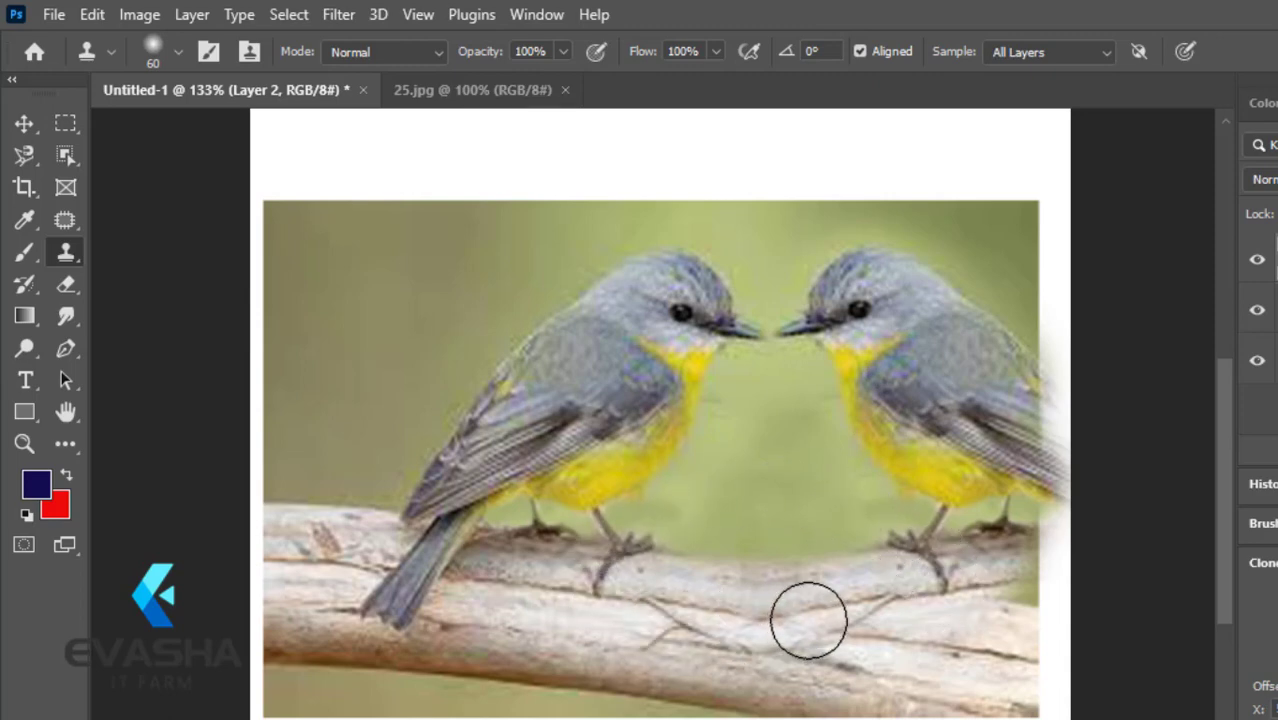
mouse_move(849, 607)
mouse_down()
mouse_move(879, 608)
mouse_move(876, 632)
mouse_move(822, 688)
mouse_move(876, 686)
mouse_move(899, 669)
mouse_move(894, 619)
mouse_move(963, 582)
mouse_move(902, 591)
mouse_move(897, 628)
mouse_up()
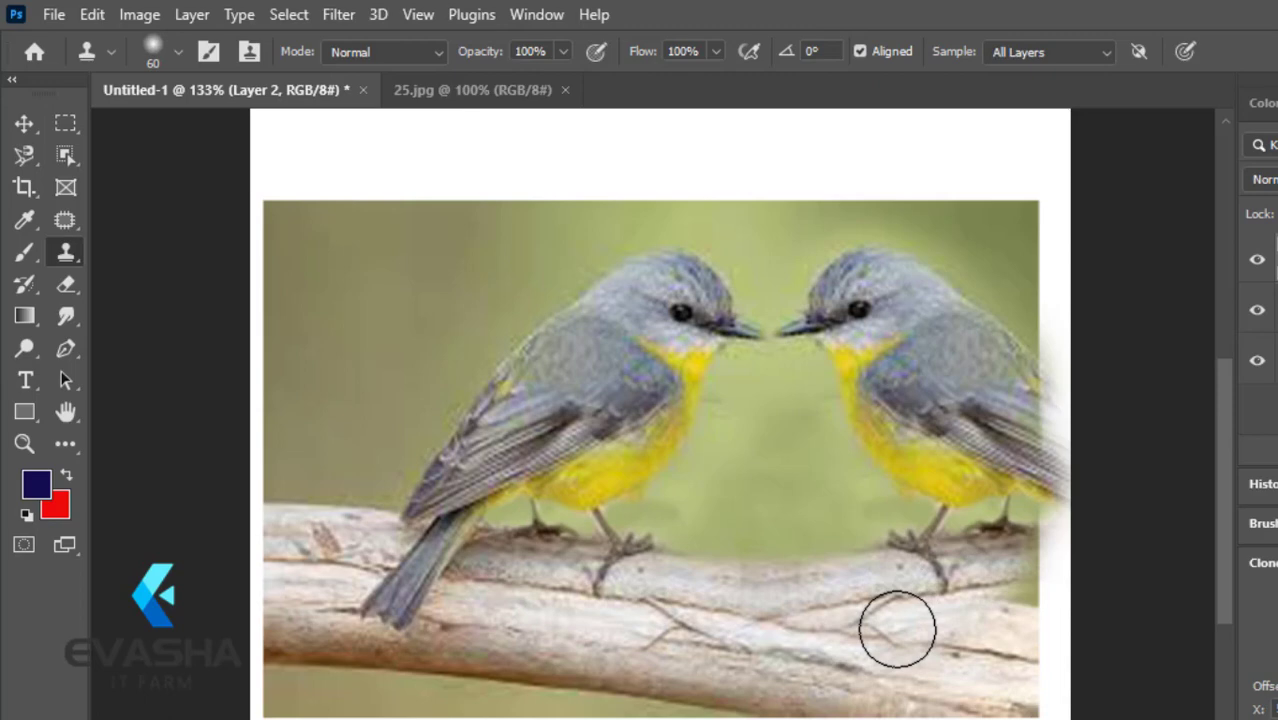
Bring up the choice of stamp tool variants.
right_click(72, 254)
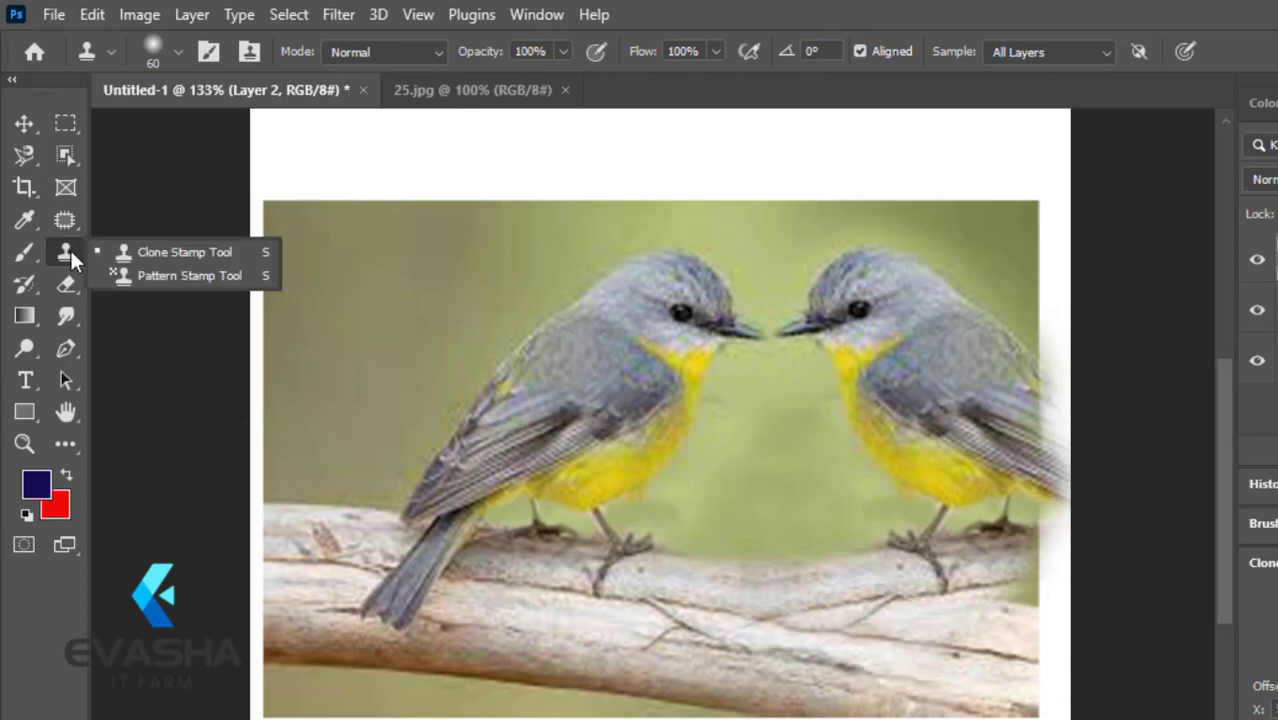